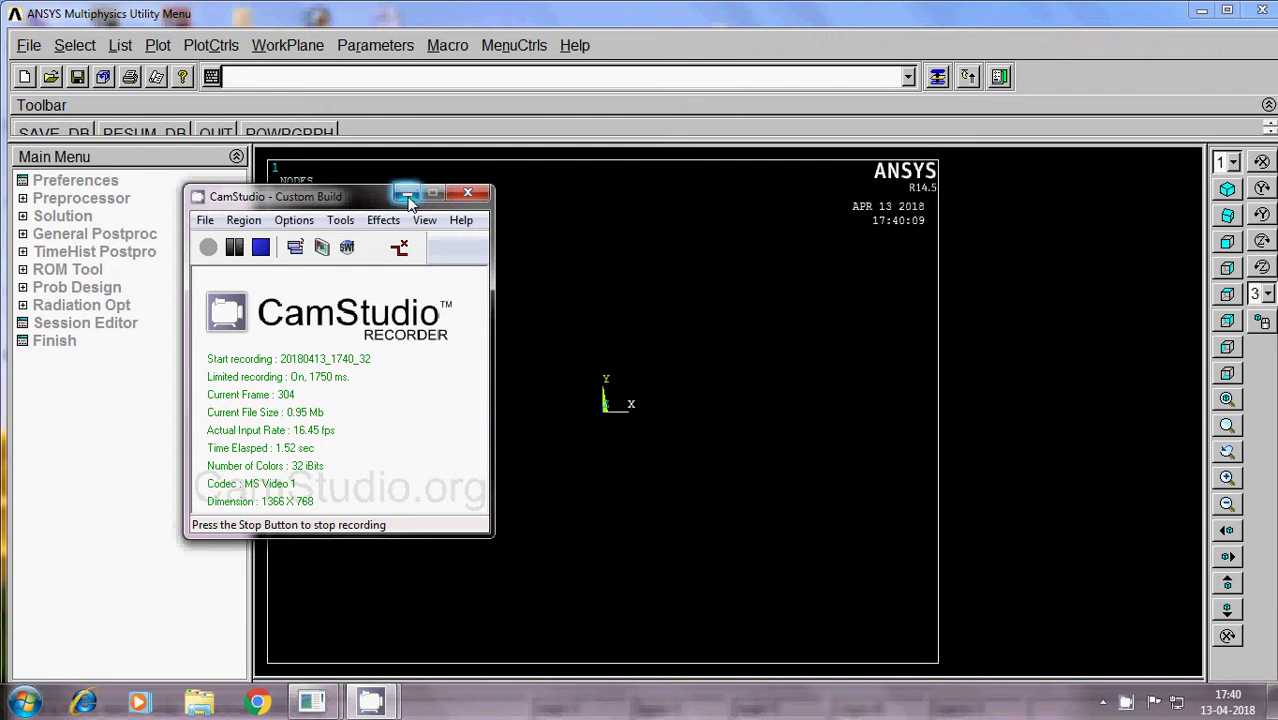
# Move the recorder aside and set the Preferences discipline filter to Structural only.
pyautogui.click(407, 195)
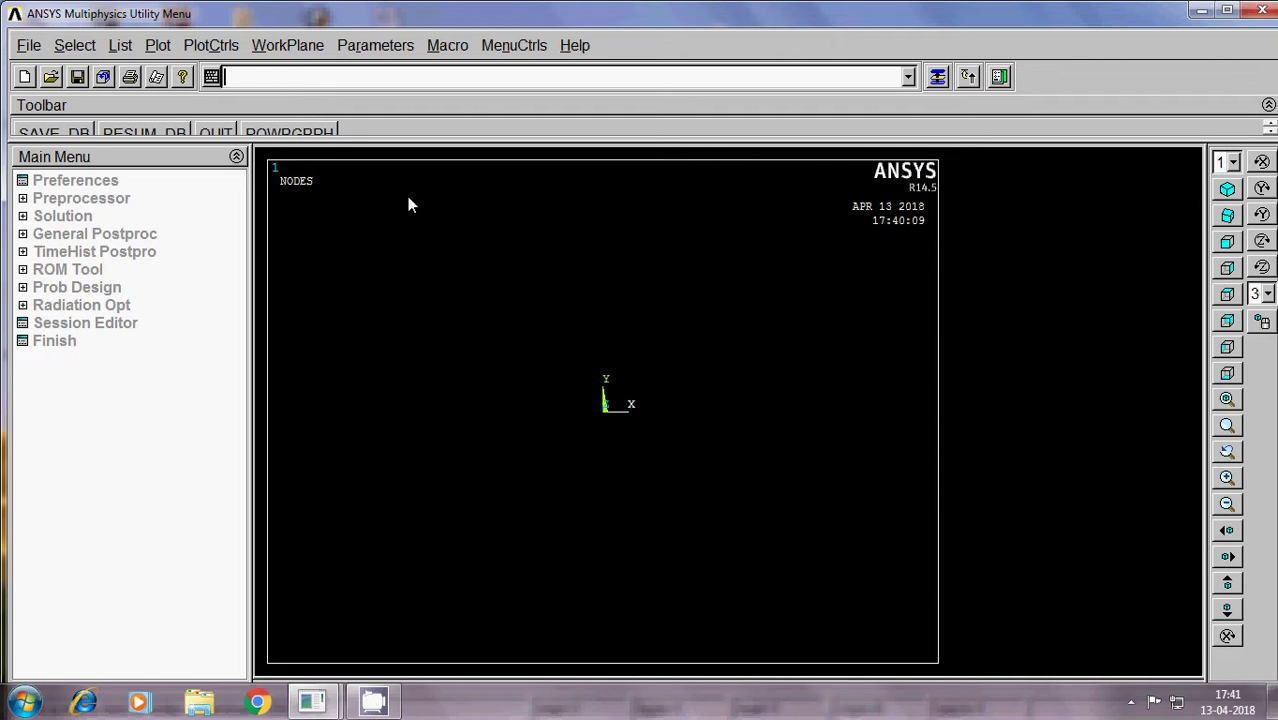
pyautogui.click(73, 181)
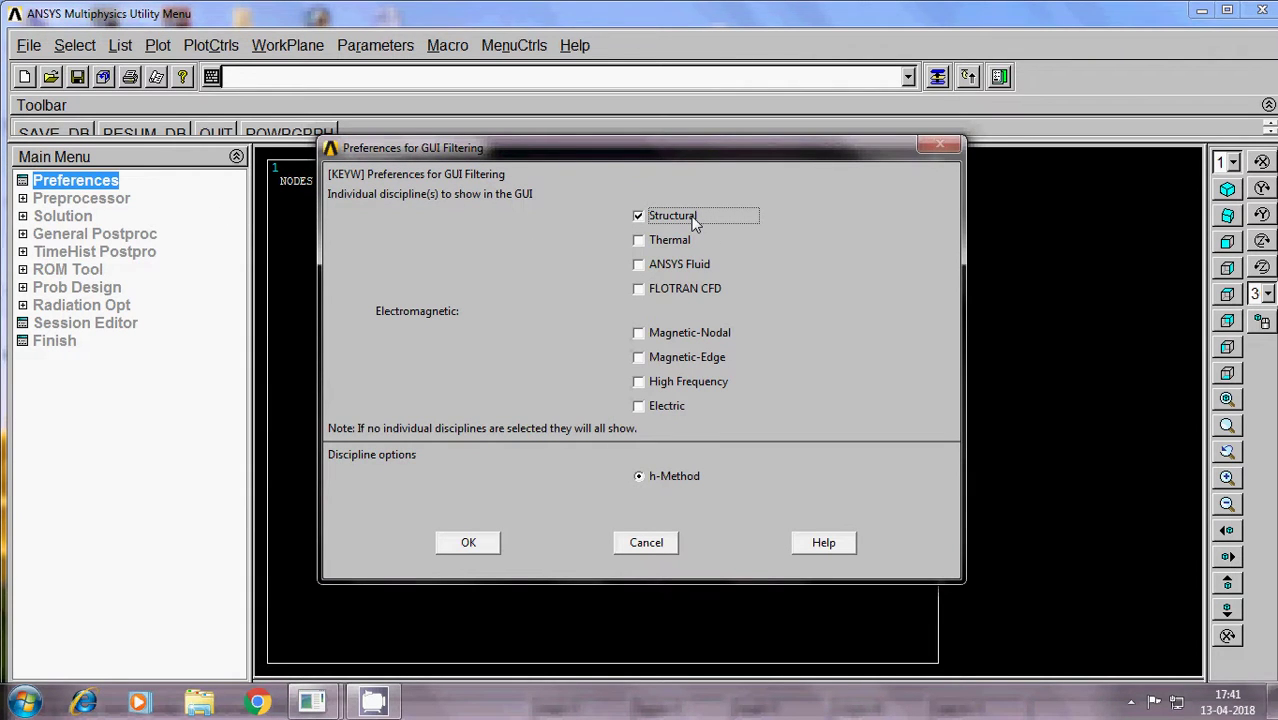
pyautogui.click(474, 541)
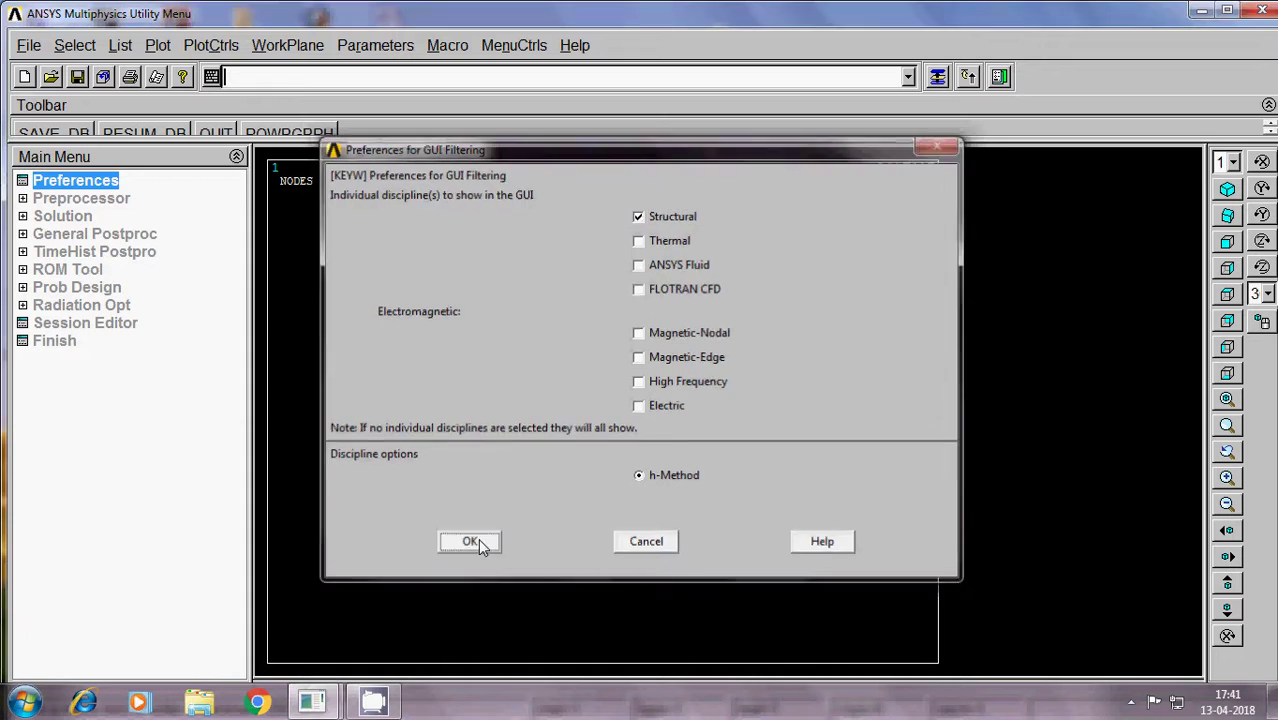
# Add Beam 2 node 188 (BEAM188) as element type 1 and close the Element Types list.
pyautogui.click(97, 201)
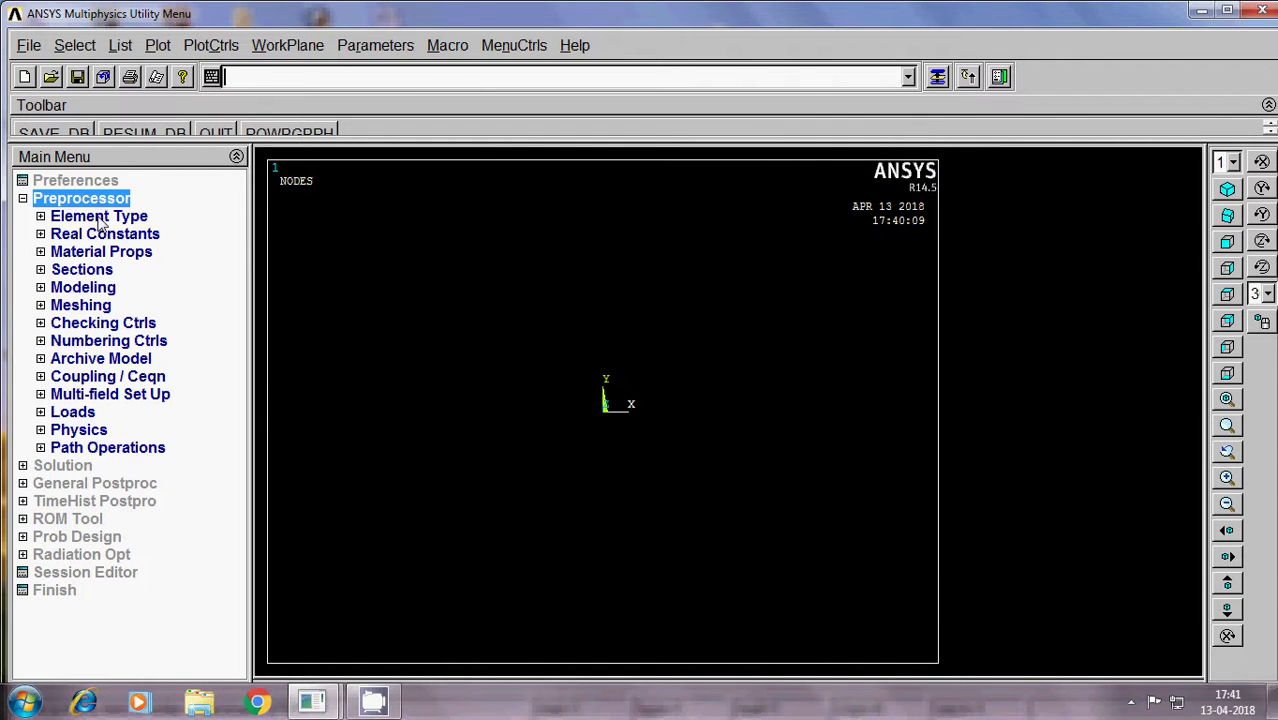
pyautogui.click(99, 217)
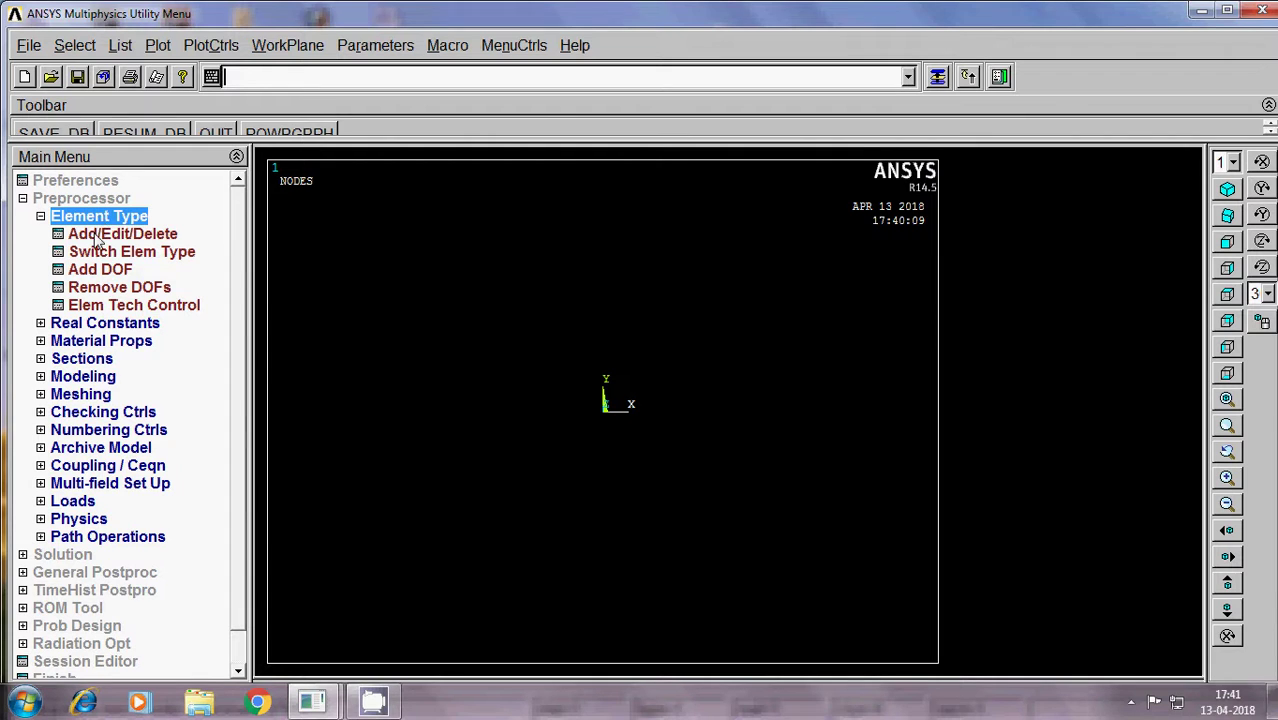
pyautogui.click(97, 236)
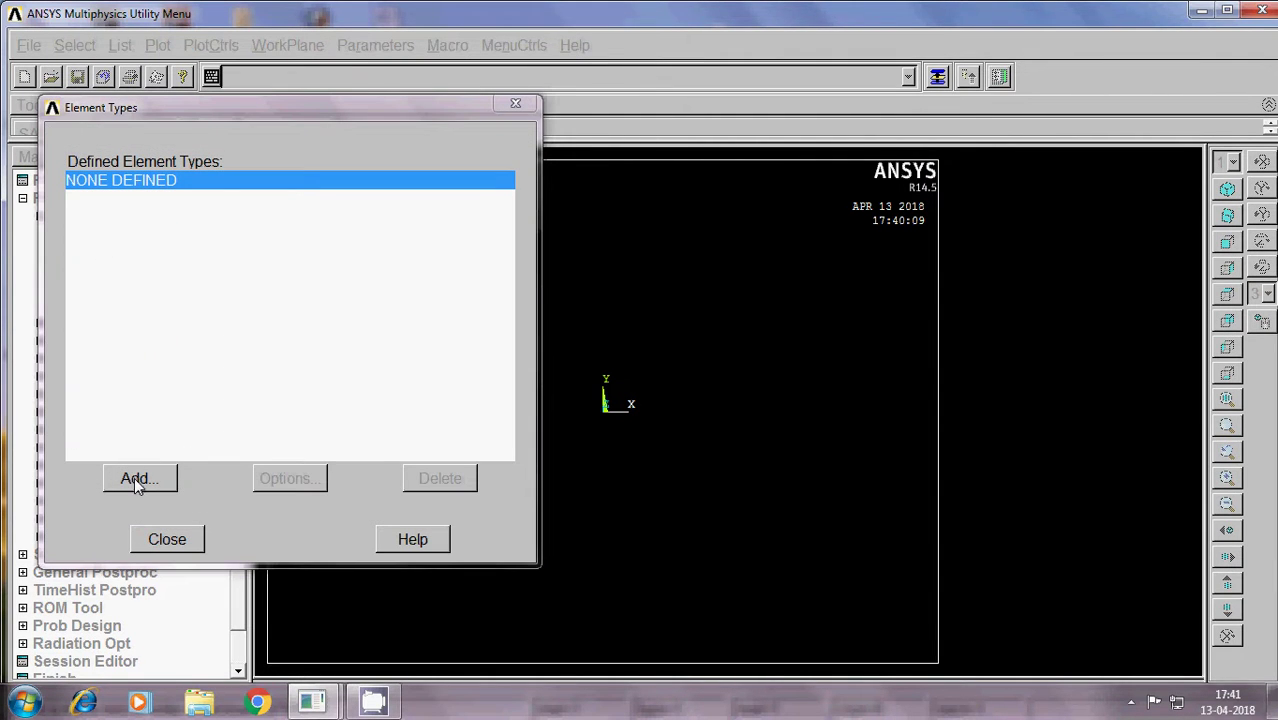
pyautogui.click(137, 479)
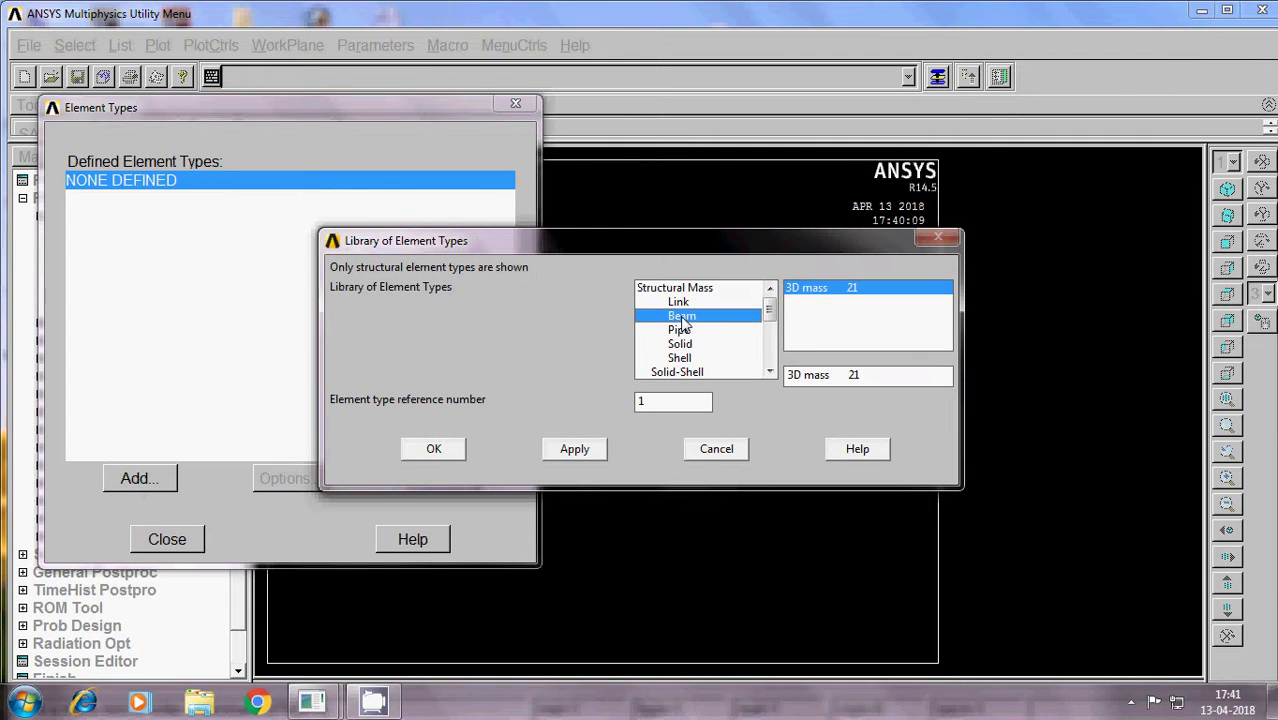
pyautogui.click(682, 316)
pyautogui.click(822, 302)
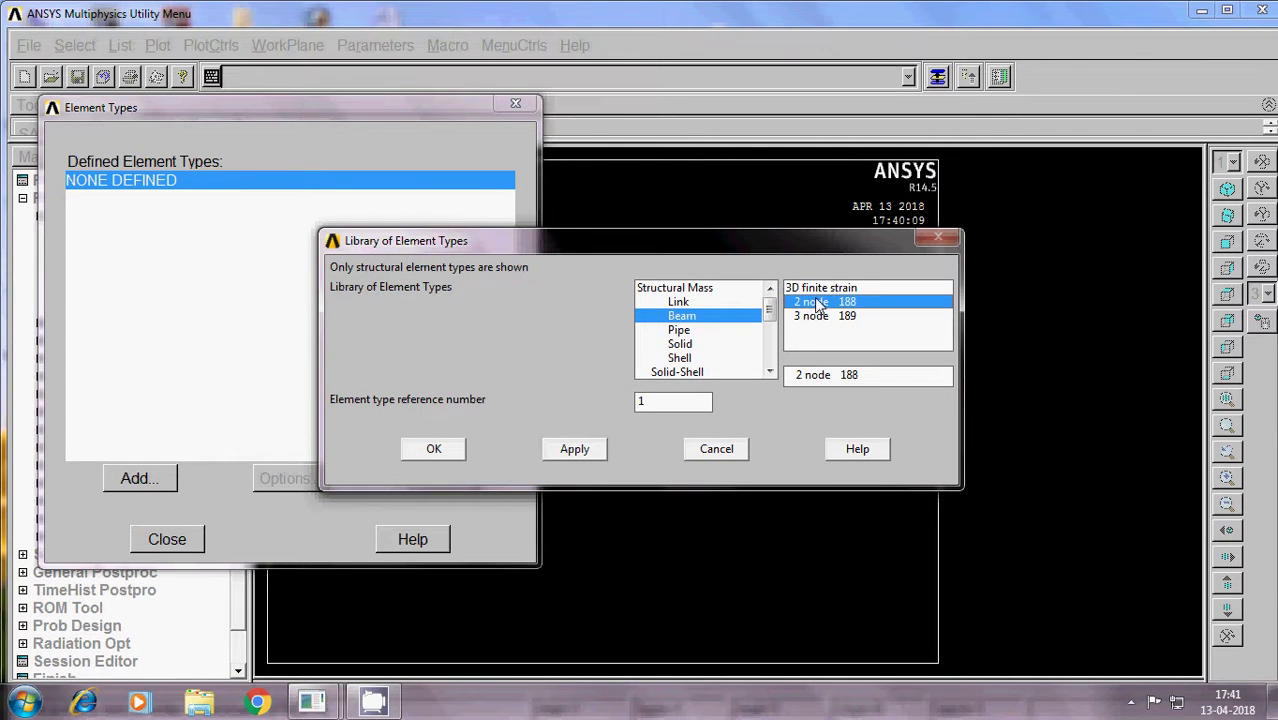
pyautogui.click(433, 449)
pyautogui.click(167, 540)
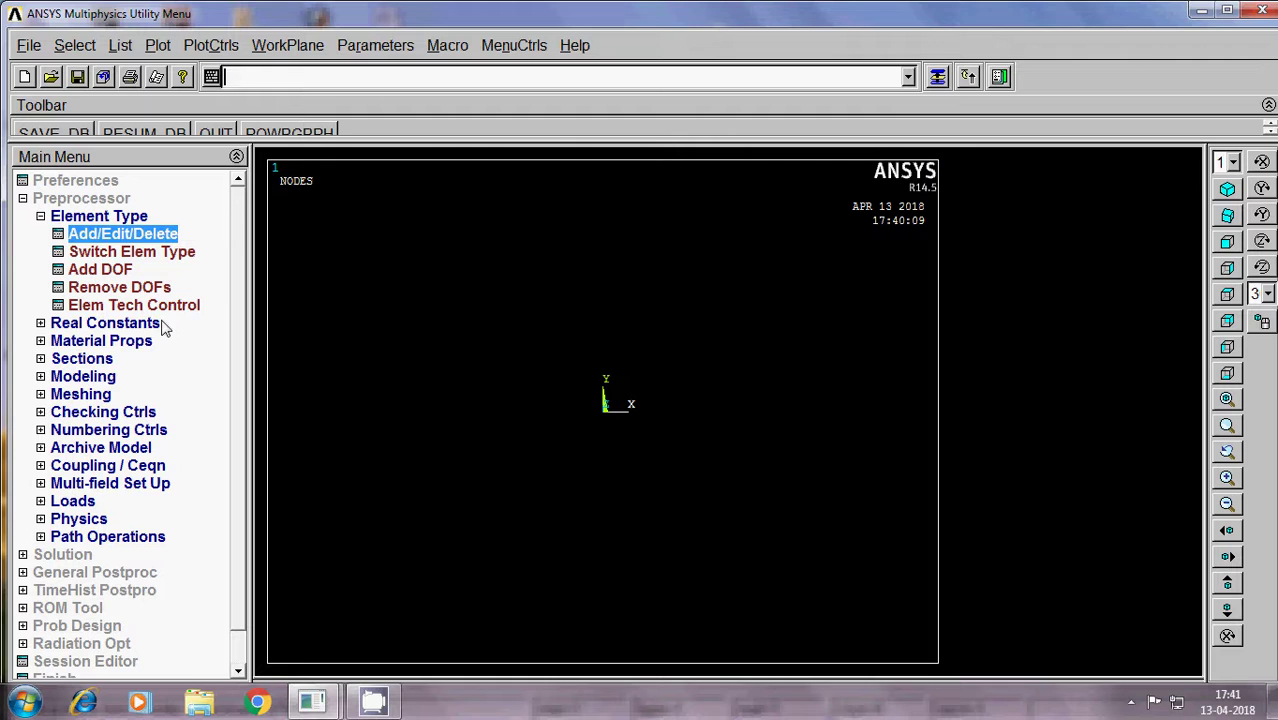
# Open the Structural > Linear > Elastic > Isotropic model for material 1.
pyautogui.click(110, 341)
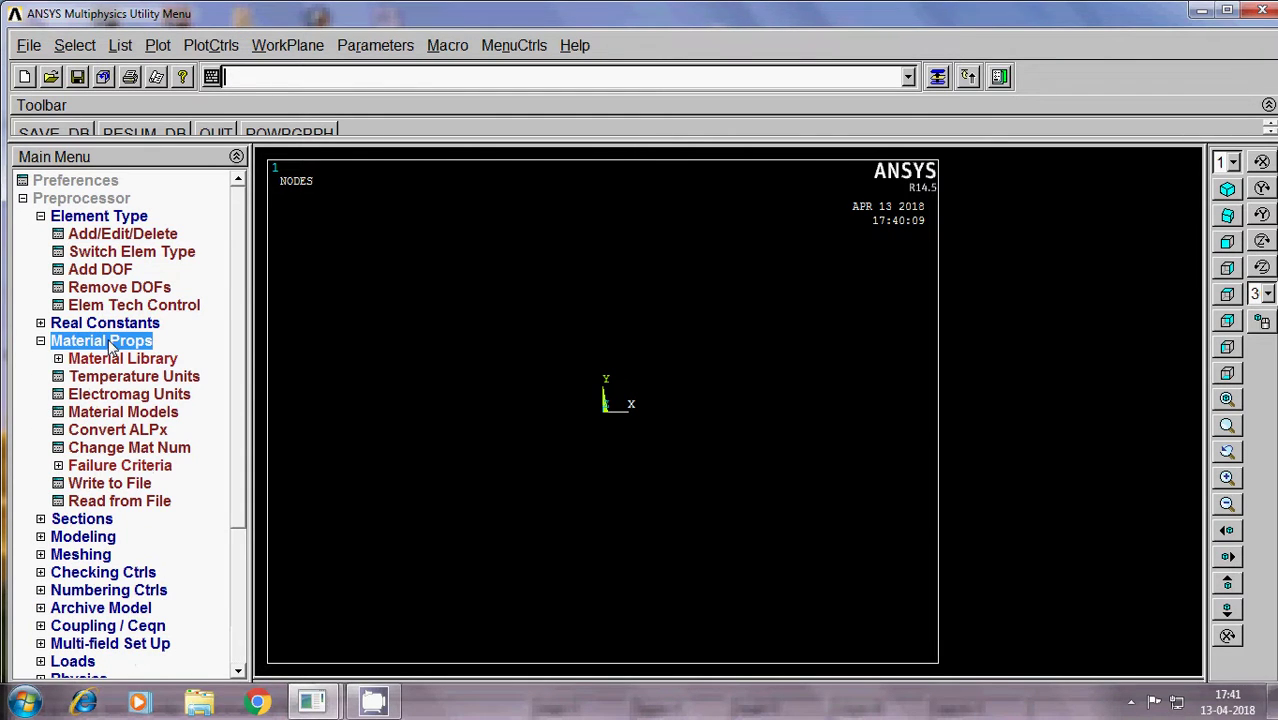
pyautogui.click(41, 217)
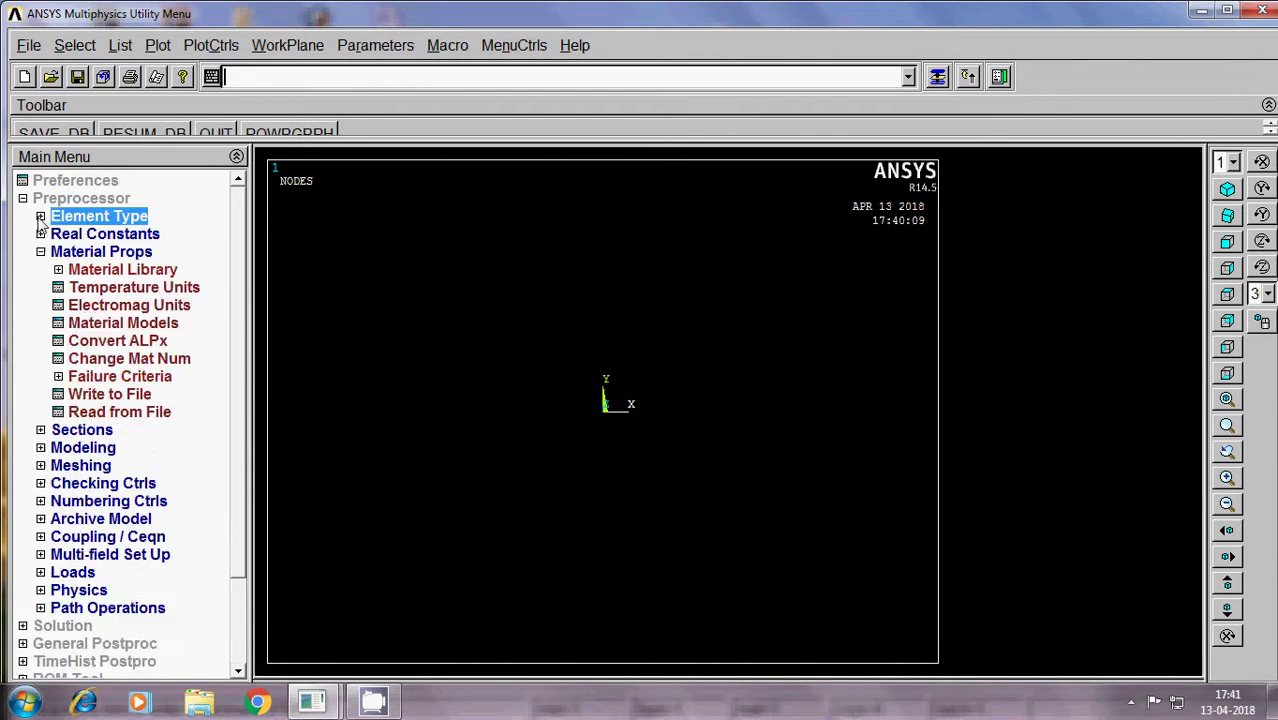
pyautogui.click(115, 325)
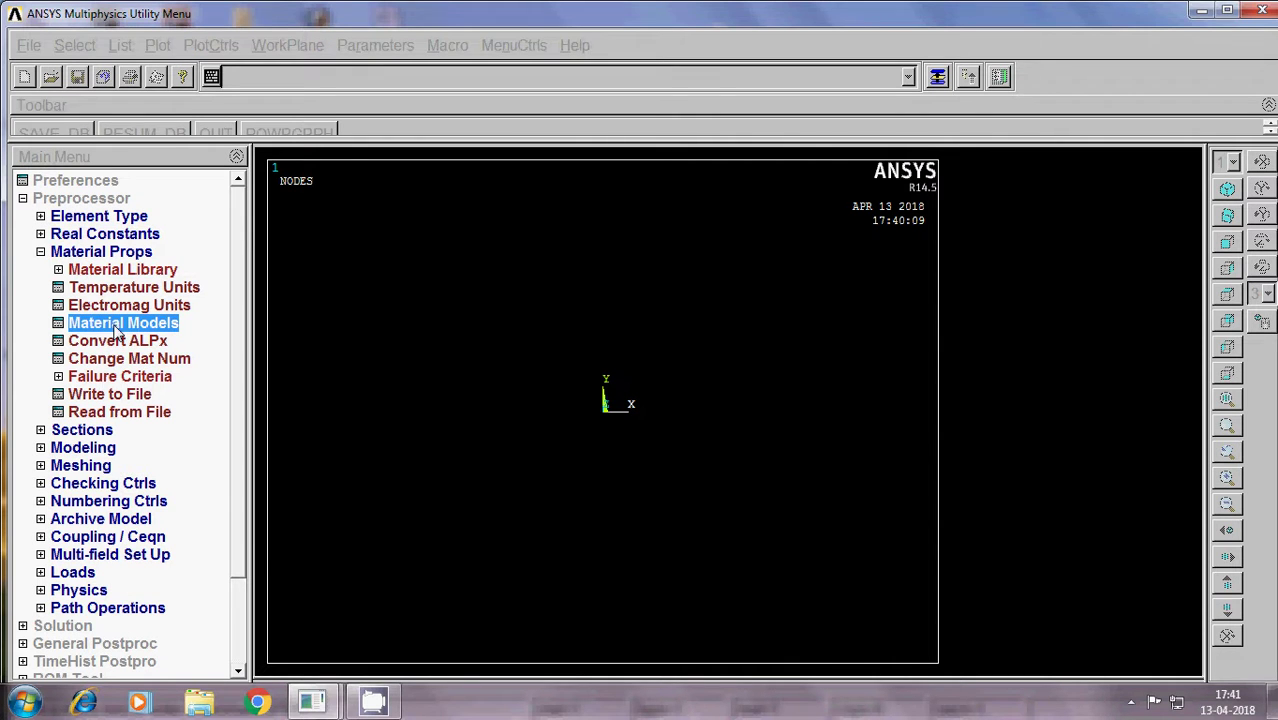
pyautogui.doubleClick(674, 320)
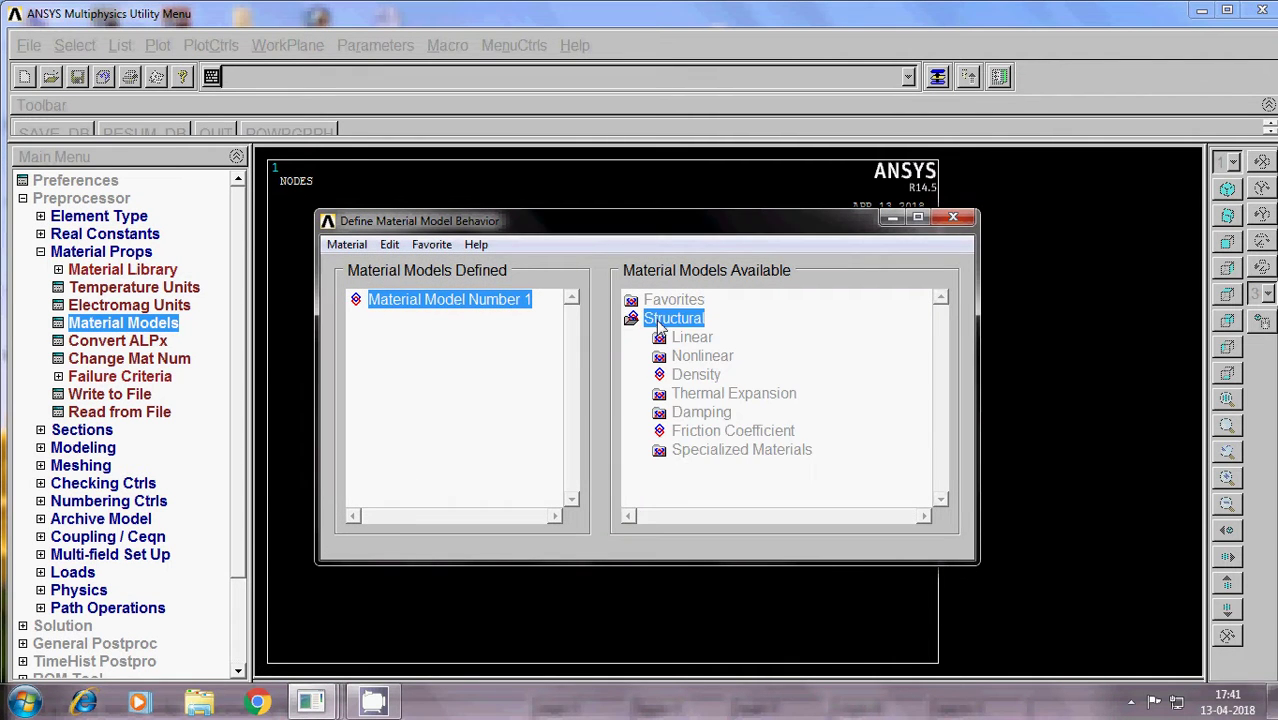
pyautogui.doubleClick(691, 338)
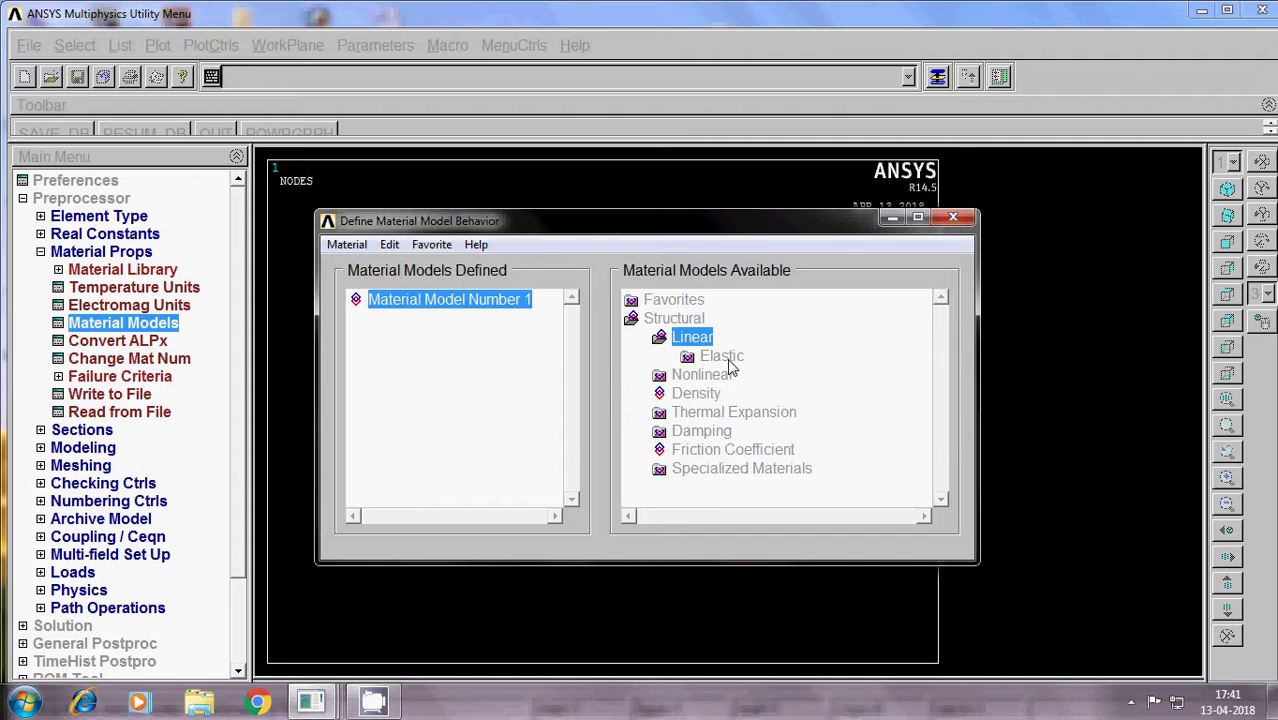
pyautogui.doubleClick(726, 359)
pyautogui.doubleClick(752, 375)
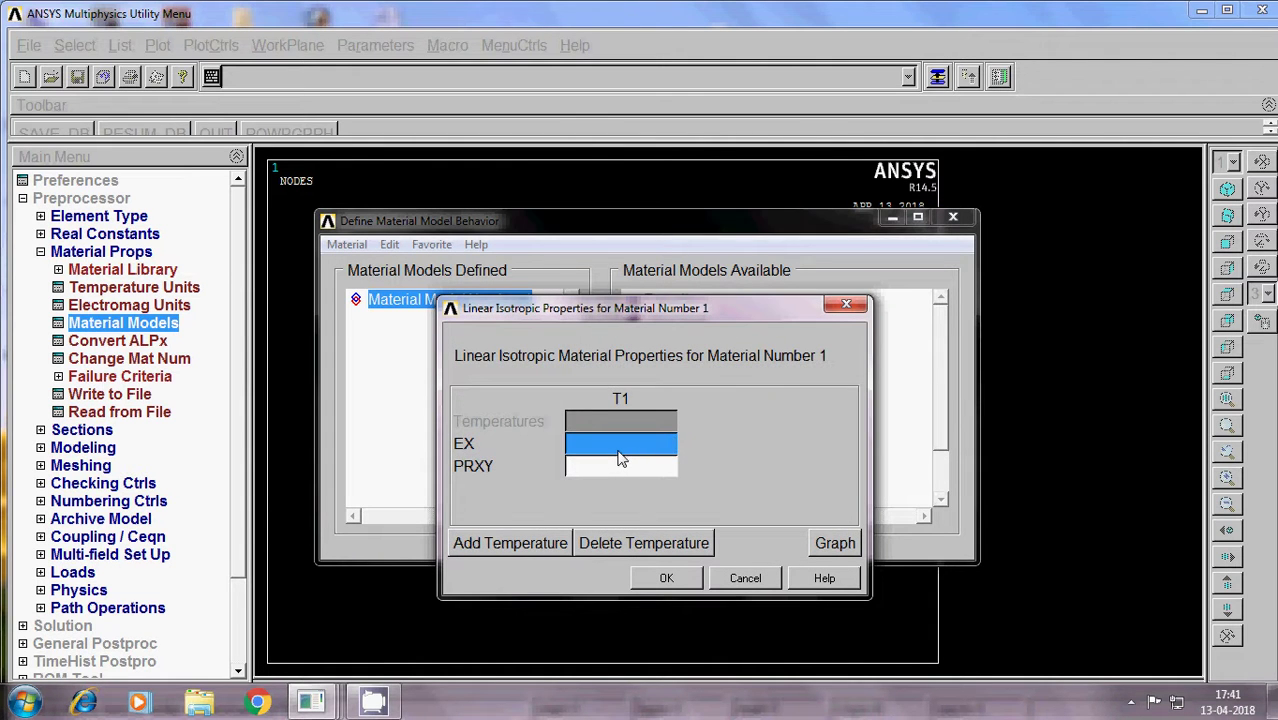
# Enter EX 2e5 and PRXY 0.3, then exit the Material Models window.
pyautogui.write('2e5')
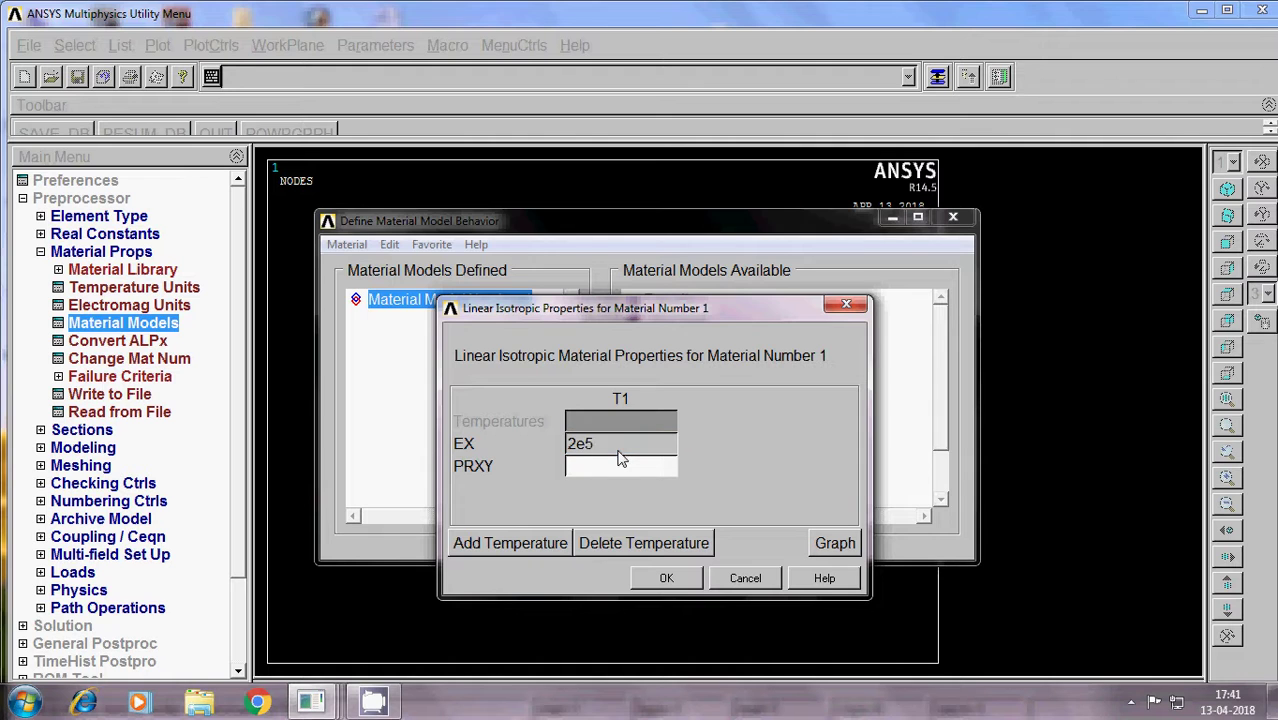
pyautogui.press('Tab')
pyautogui.write('0.3')
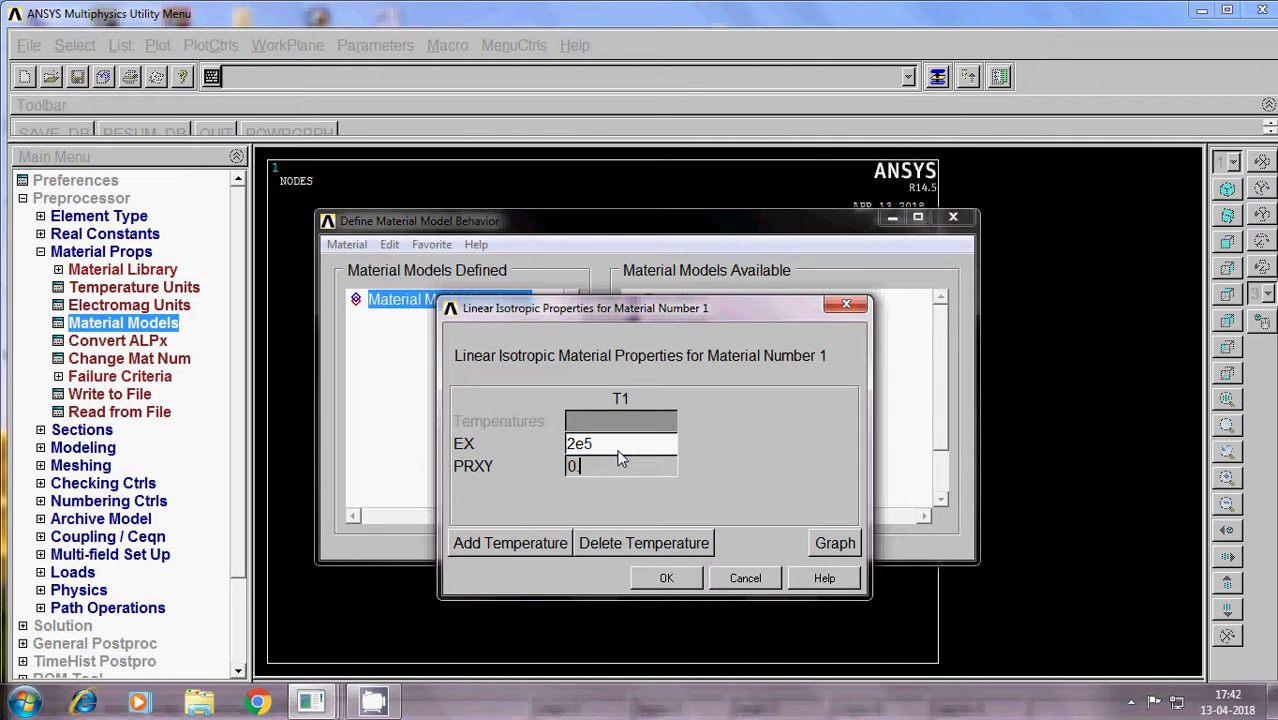
pyautogui.click(667, 580)
pyautogui.click(347, 244)
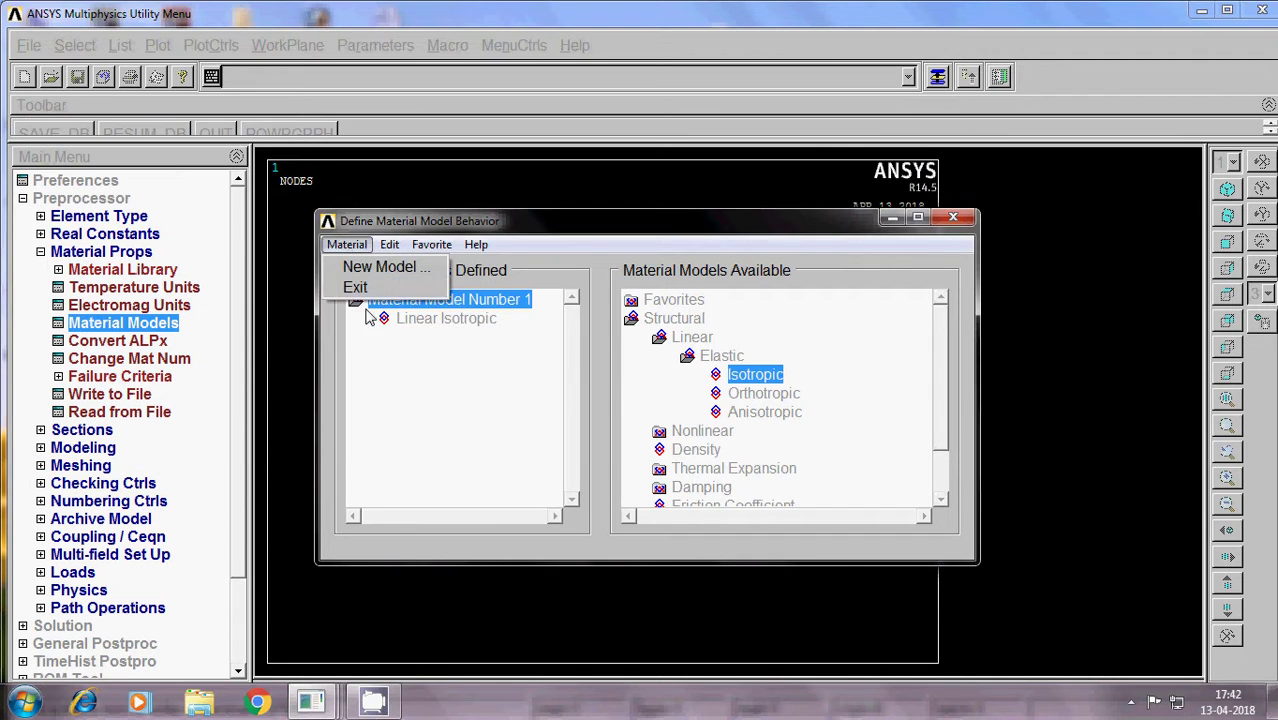
pyautogui.click(345, 285)
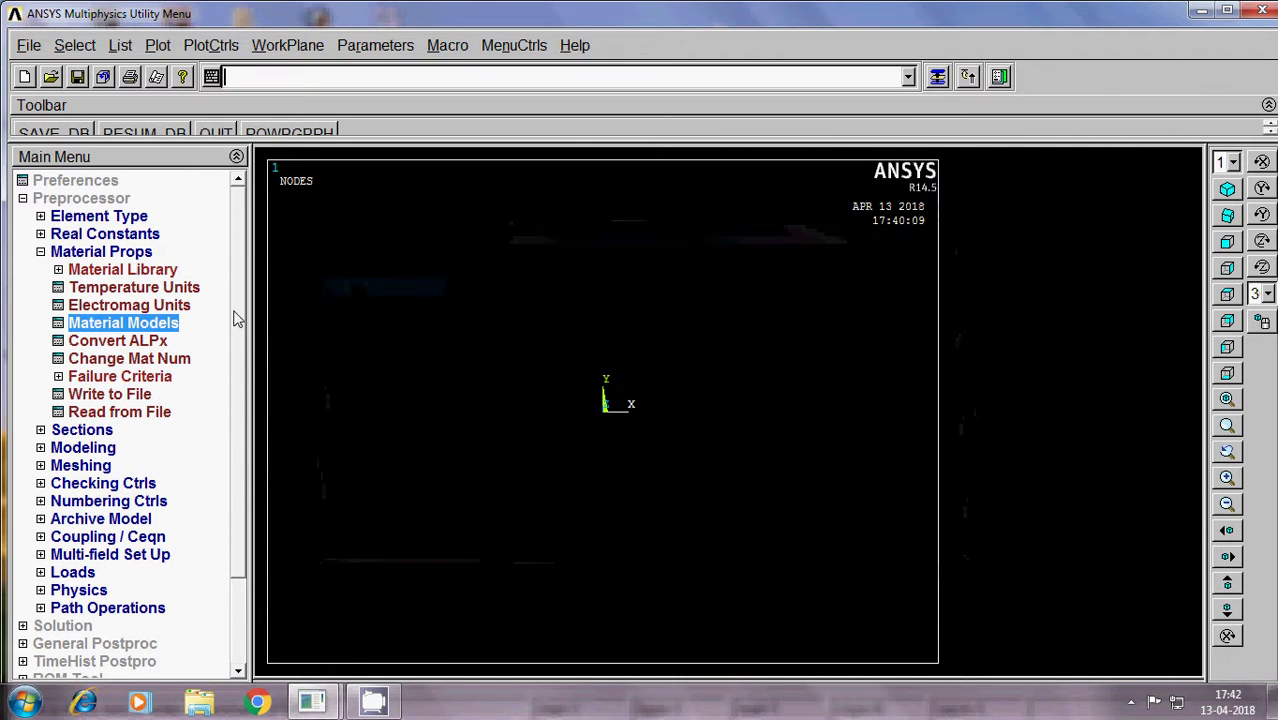
pyautogui.click(41, 252)
# Define common beam section 1 named 'beam' as a 10 × 10 rectangle.
pyautogui.click(76, 272)
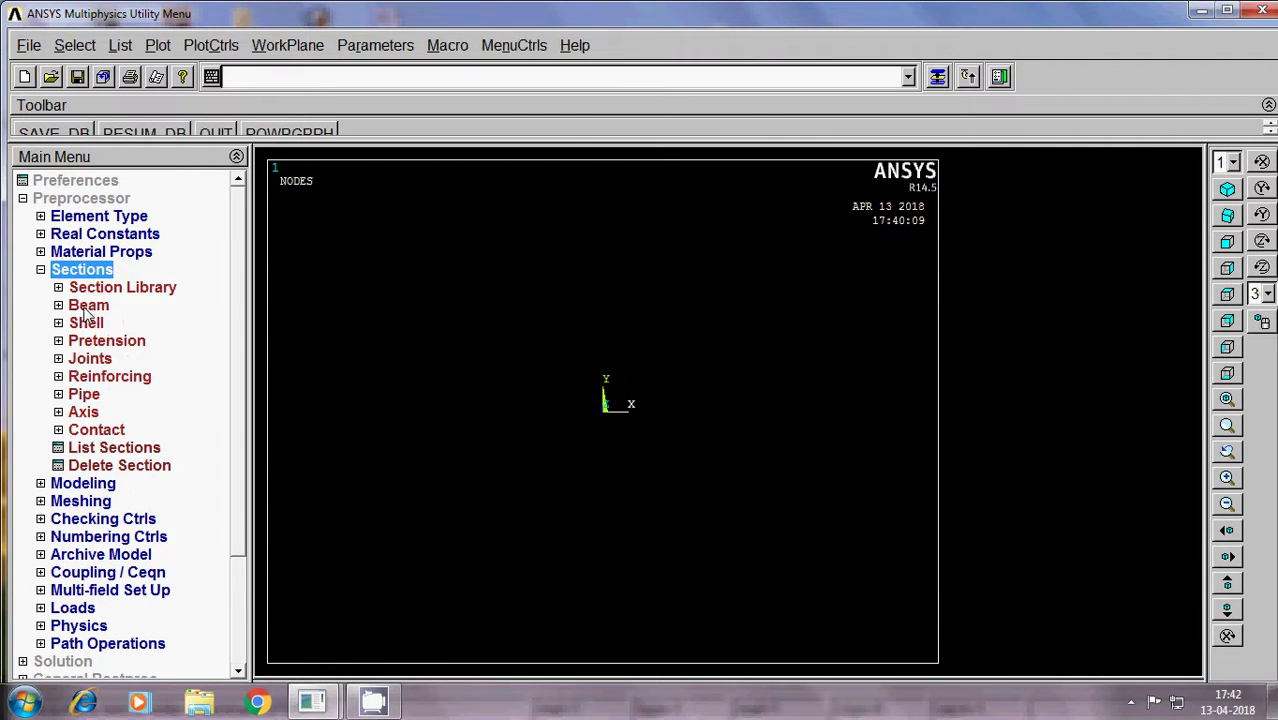
pyautogui.click(84, 309)
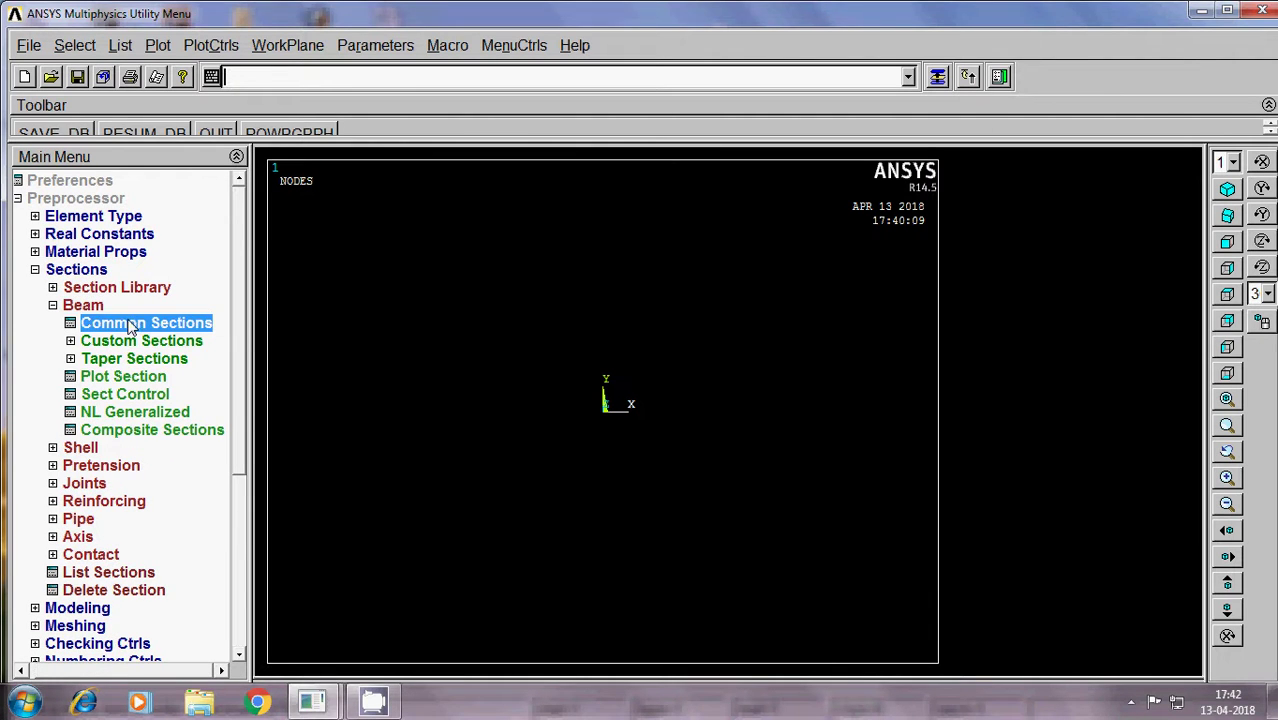
pyautogui.click(133, 325)
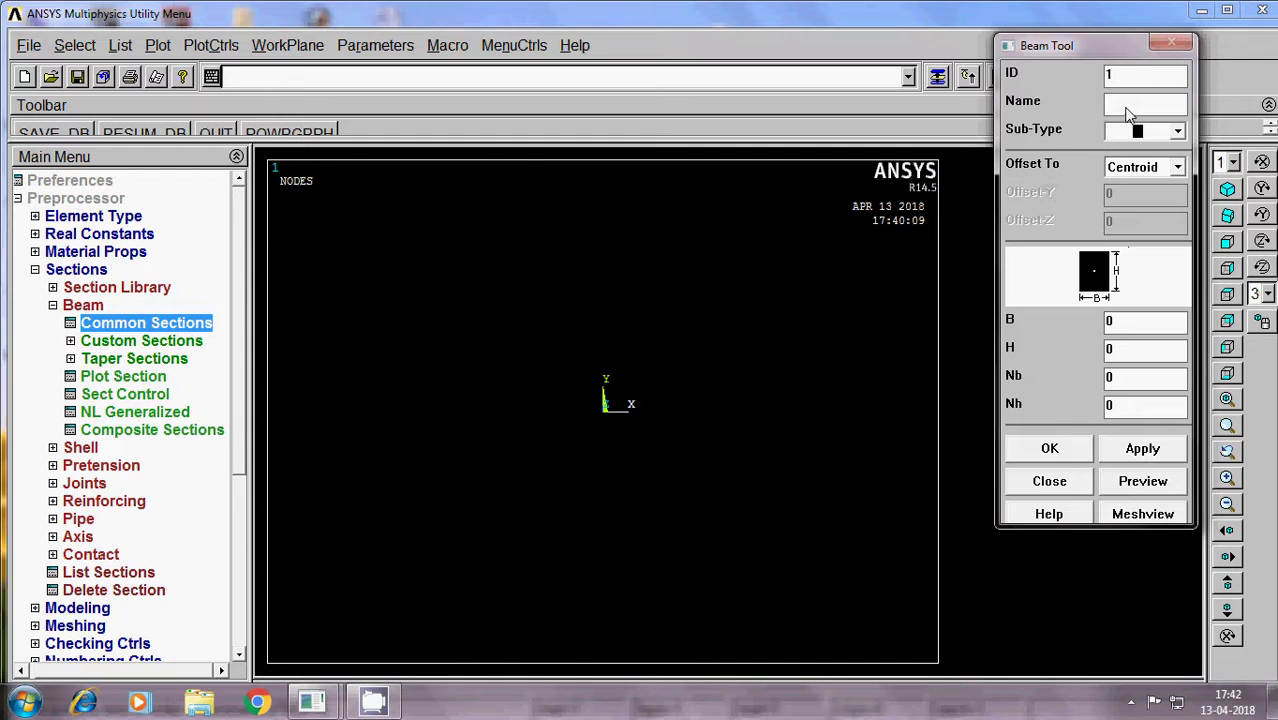
pyautogui.click(1127, 112)
pyautogui.write('beam')
pyautogui.click(1134, 326)
pyautogui.write('10')
pyautogui.click(1050, 447)
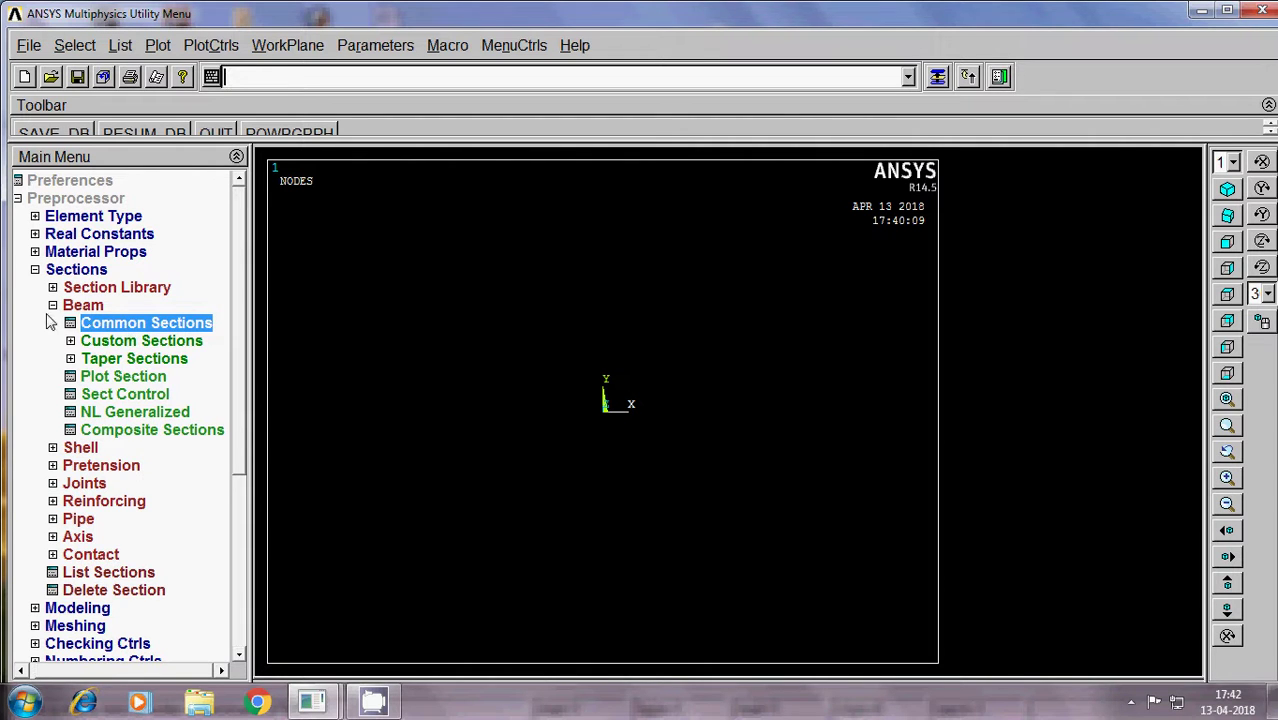
pyautogui.click(36, 272)
# Create keypoint 1 at the origin and keypoint 2 at X = 10 in the active CS.
pyautogui.click(66, 289)
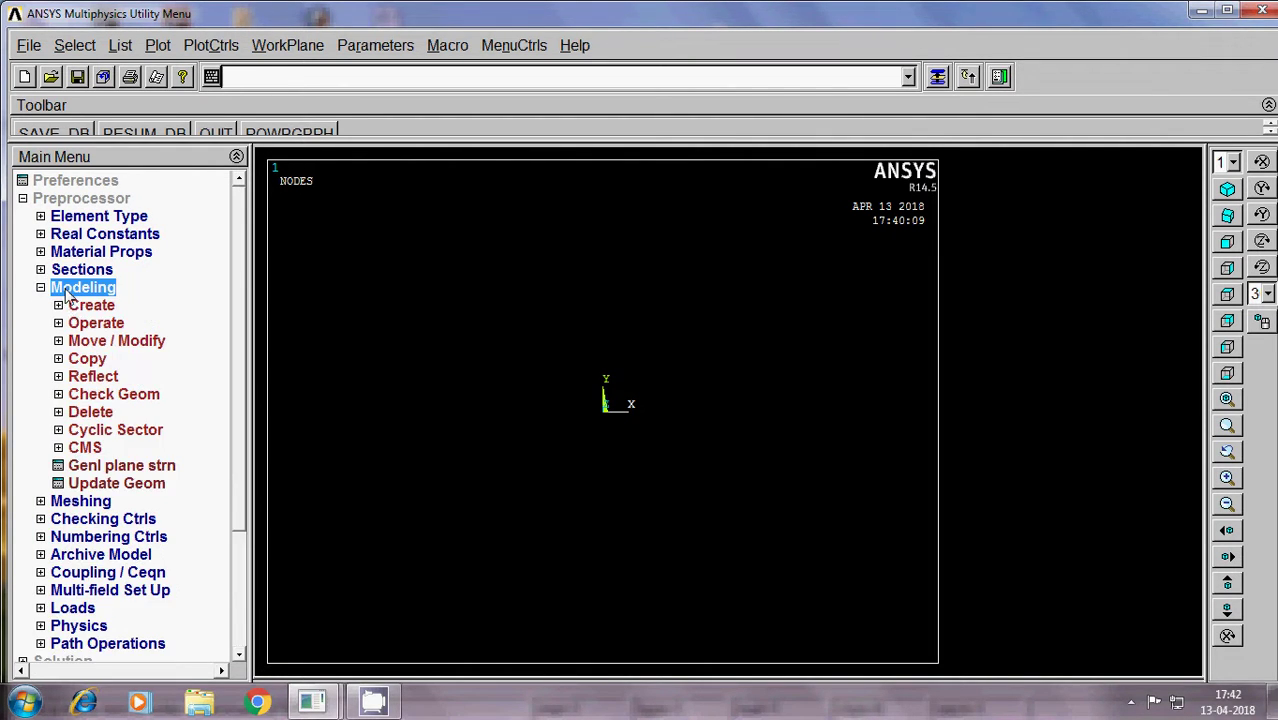
pyautogui.click(92, 308)
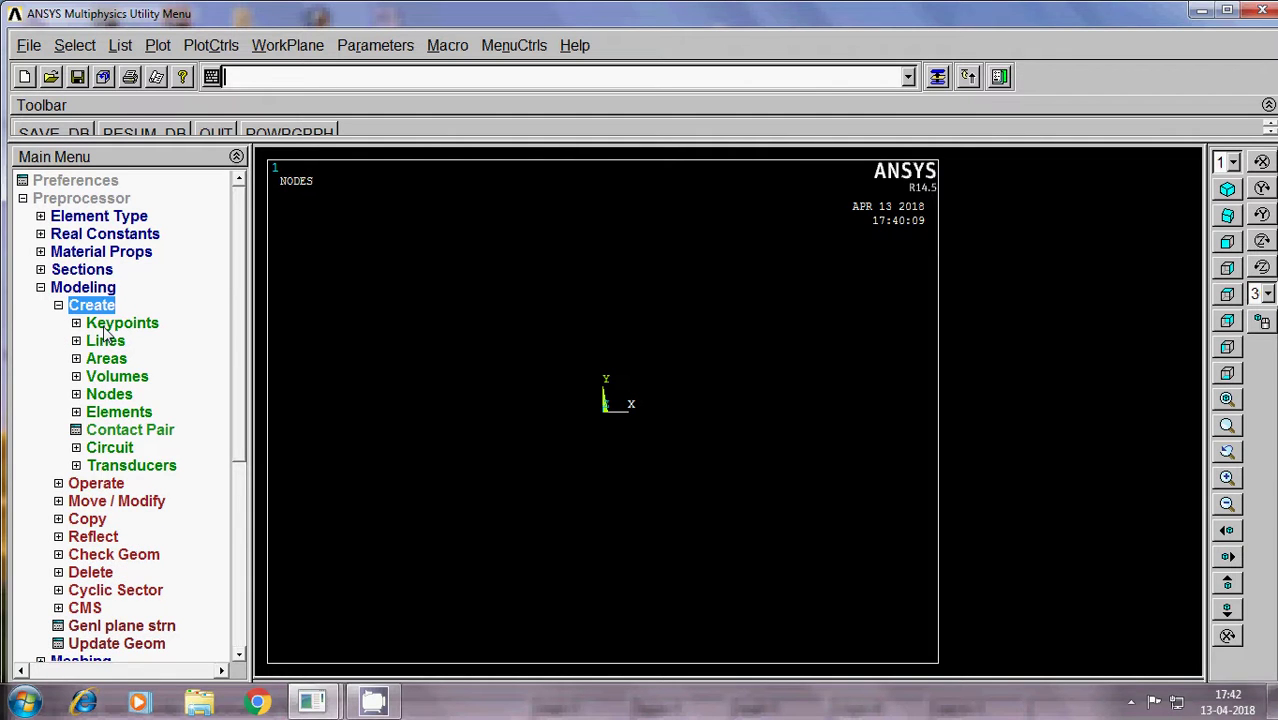
pyautogui.click(105, 328)
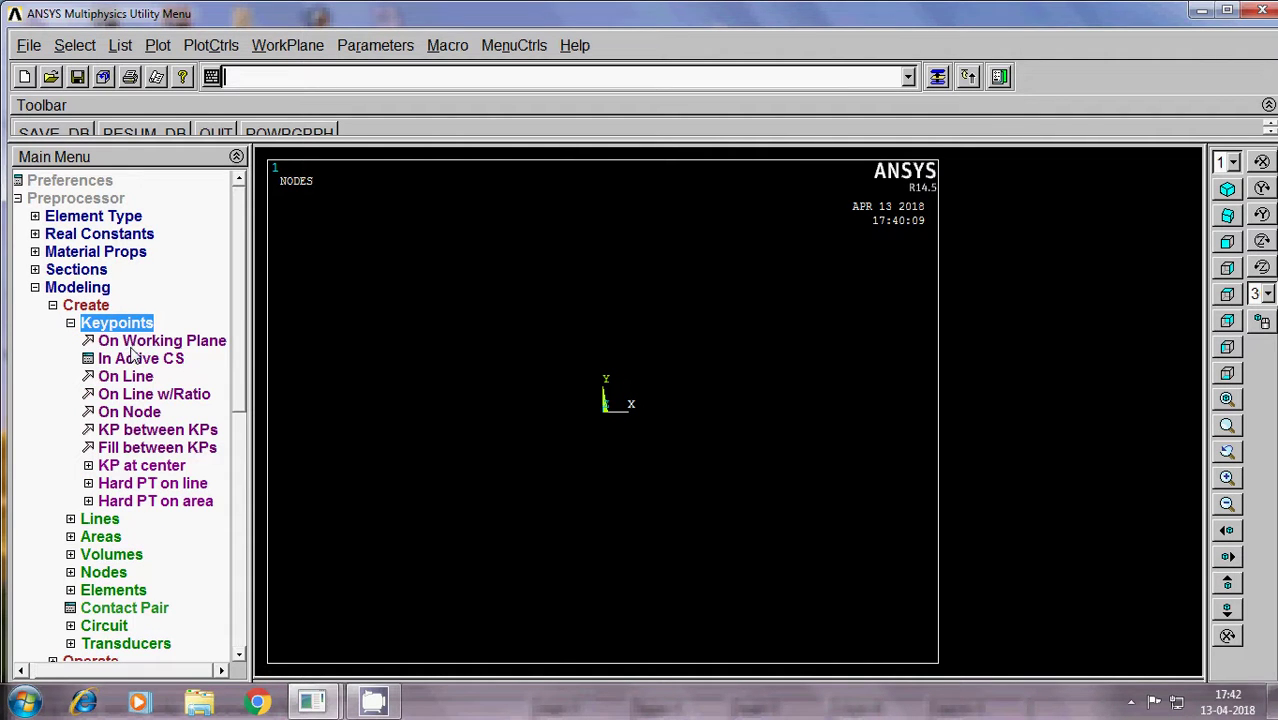
pyautogui.click(136, 357)
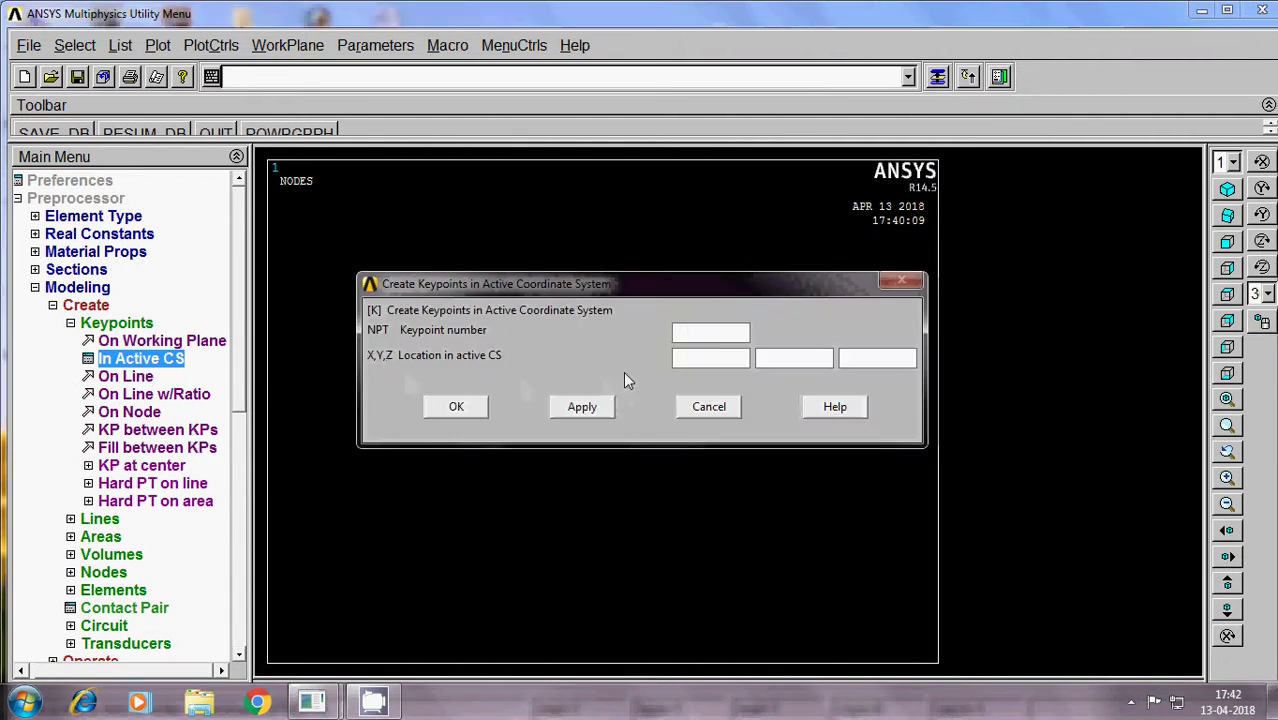
pyautogui.click(797, 362)
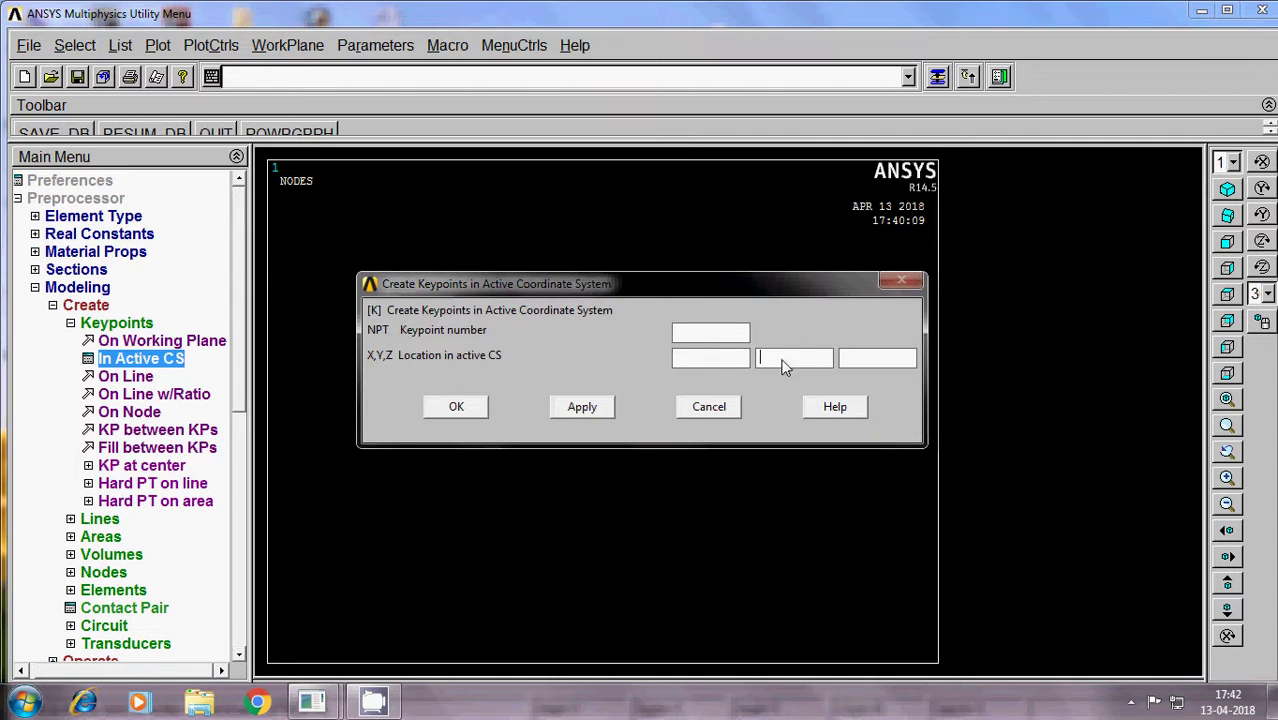
pyautogui.click(586, 408)
pyautogui.click(697, 362)
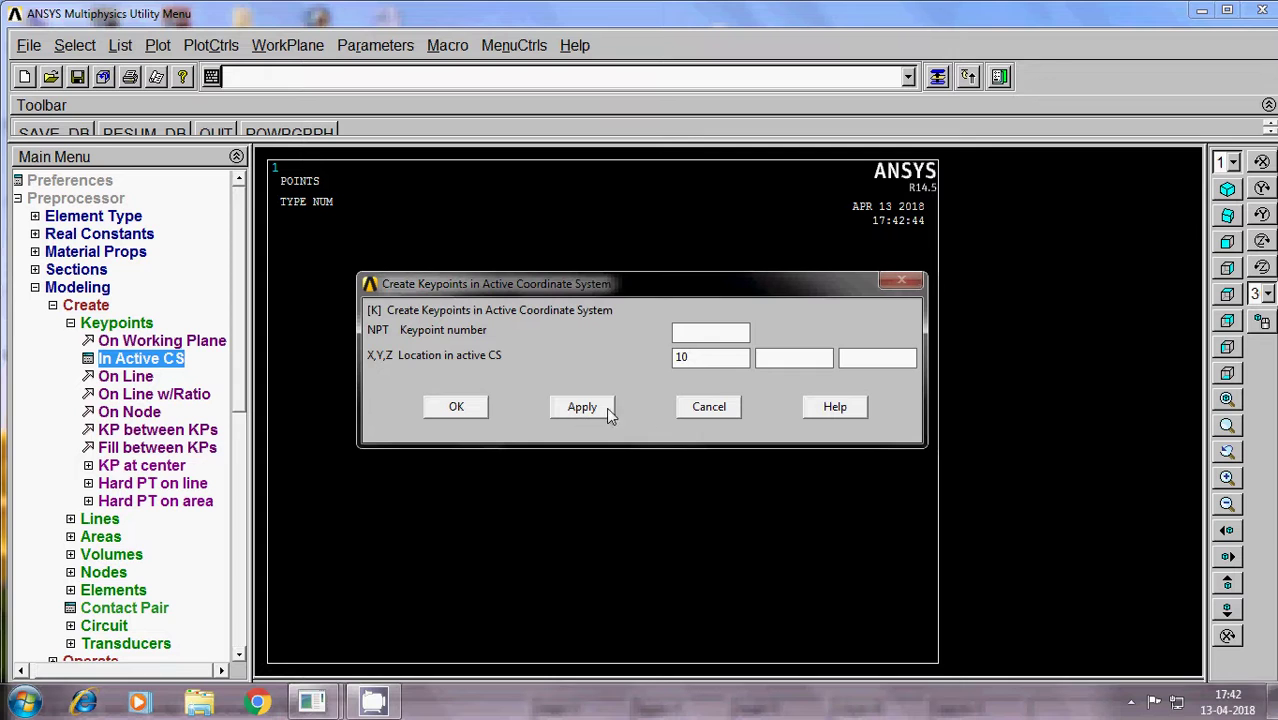
pyautogui.click(457, 406)
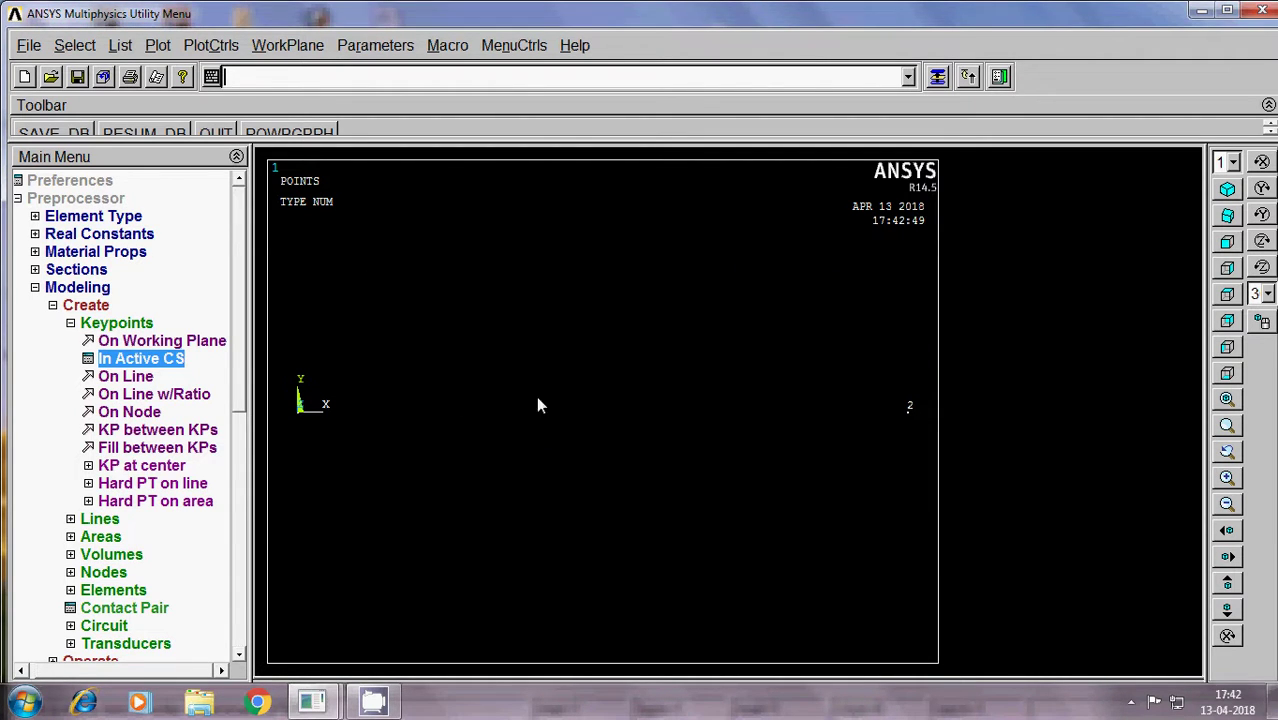
# Draw a straight line between keypoints 1 and 2.
pyautogui.click(70, 324)
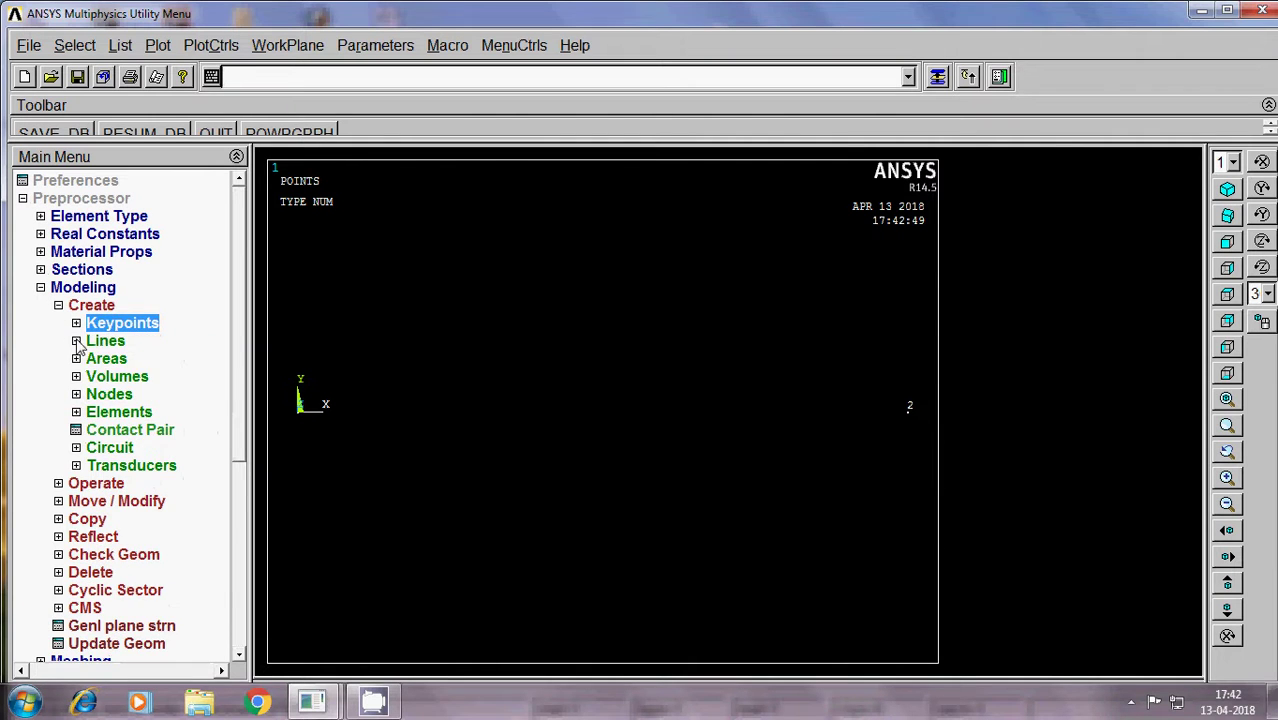
pyautogui.click(99, 343)
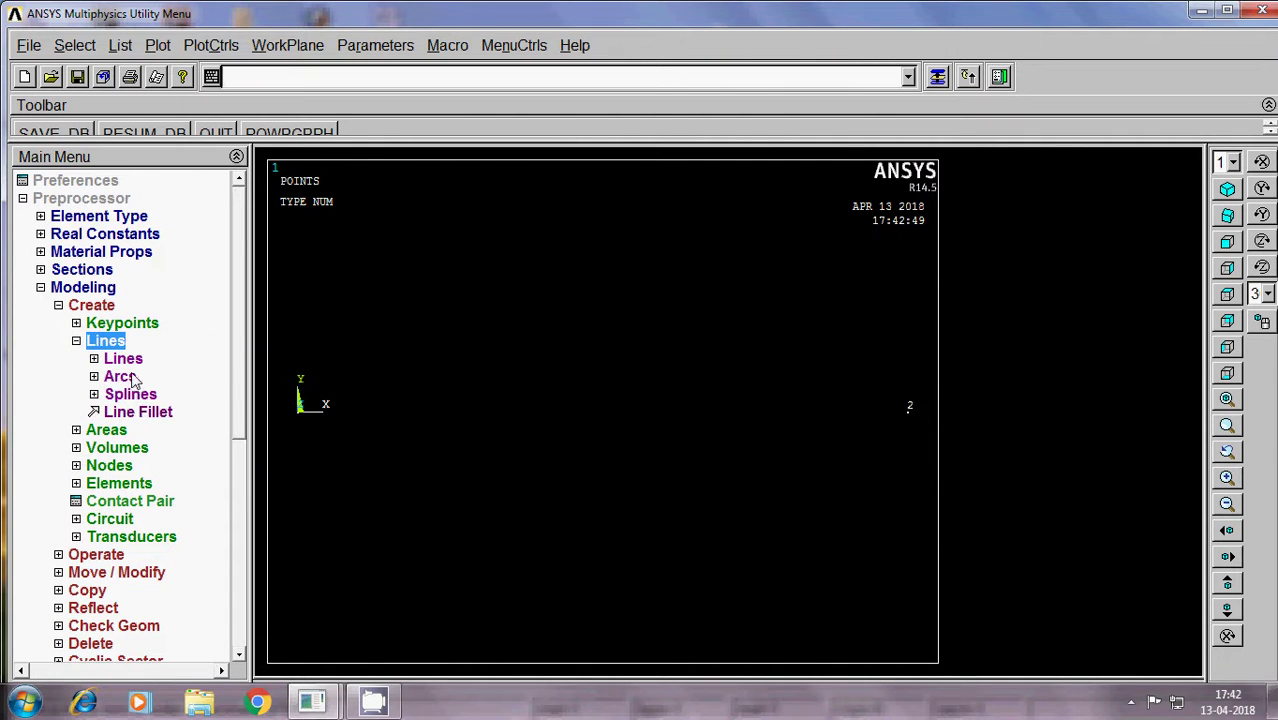
pyautogui.click(128, 360)
pyautogui.click(162, 374)
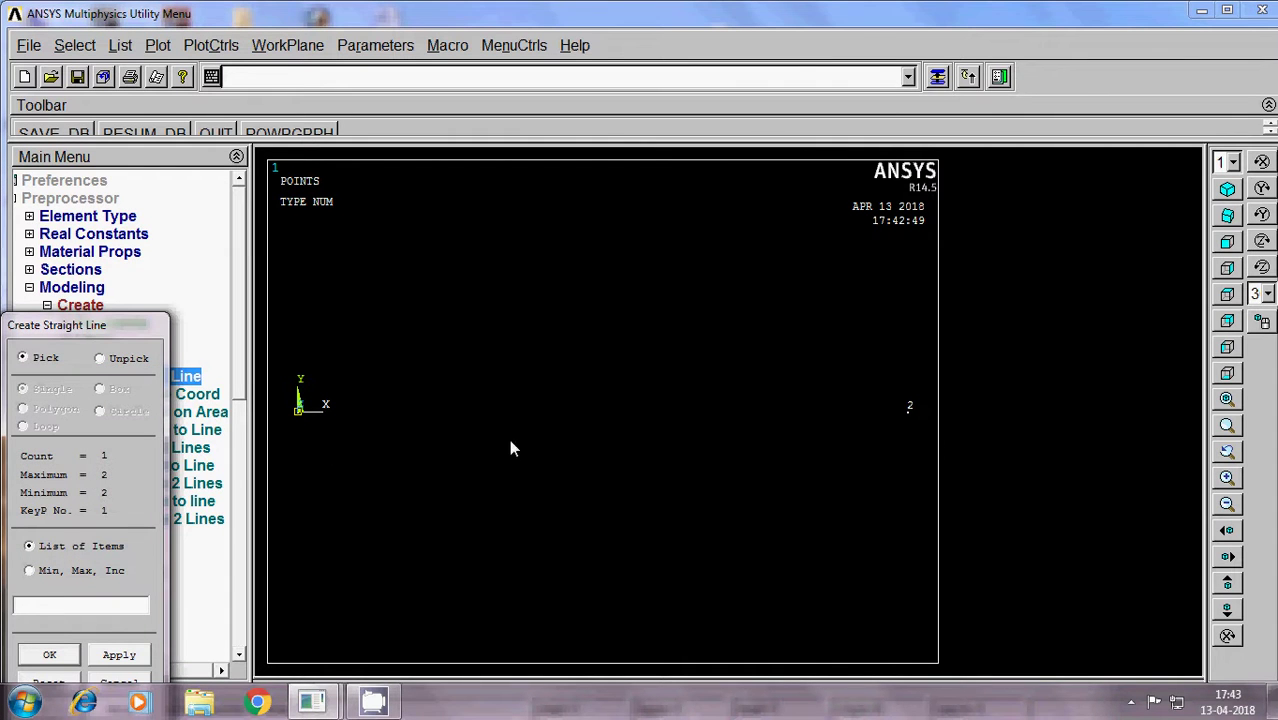
pyautogui.click(901, 440)
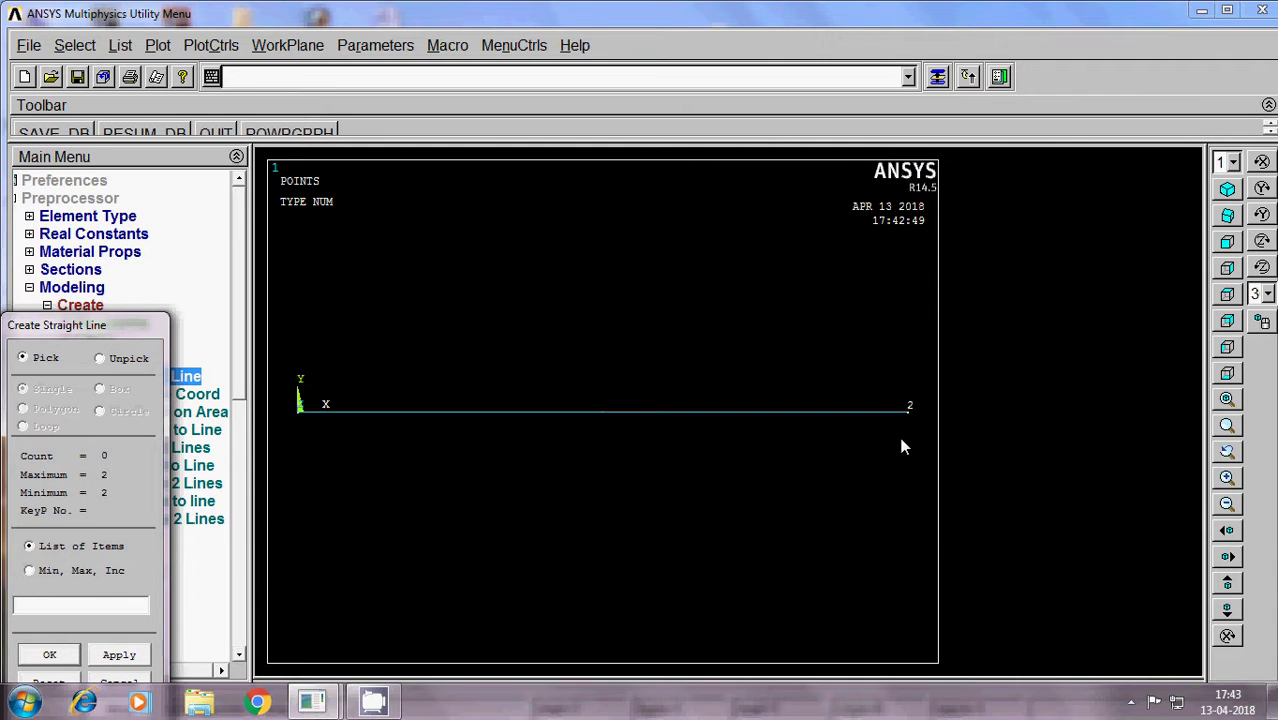
pyautogui.click(50, 655)
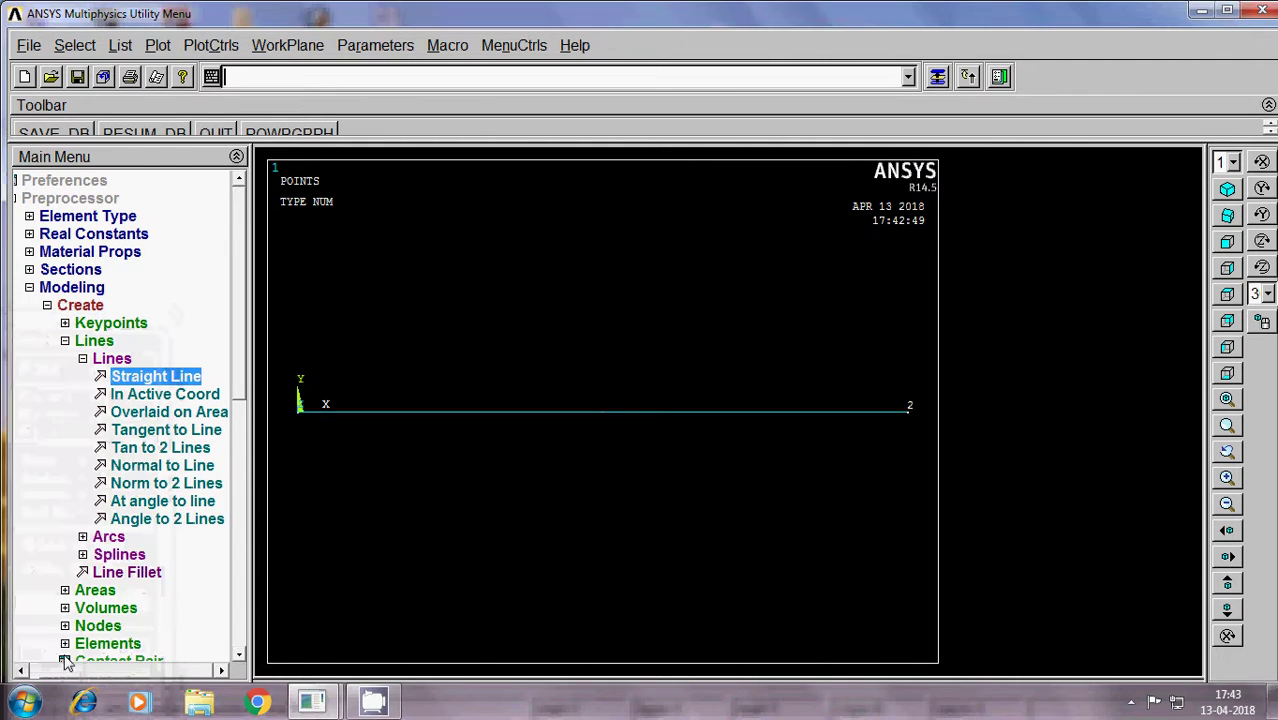
pyautogui.click(83, 359)
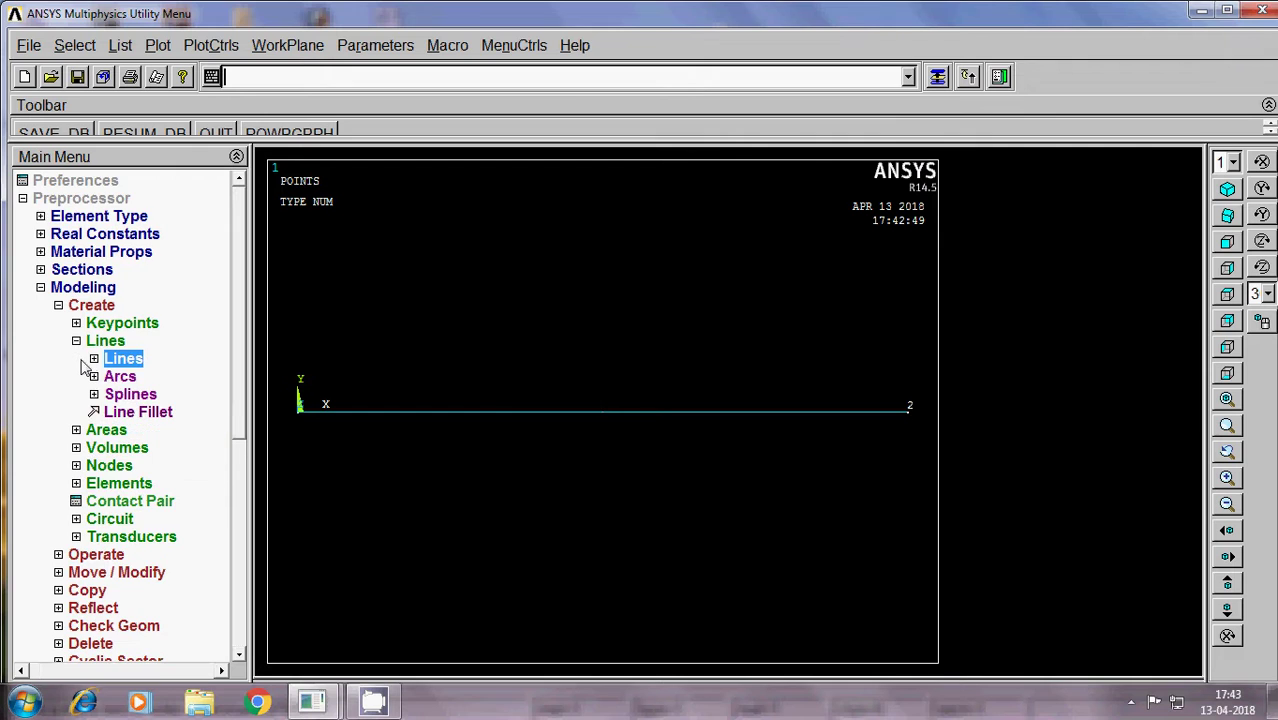
# Set element sizing of 10 on line 1 through the MeshTool size controls.
pyautogui.click(59, 306)
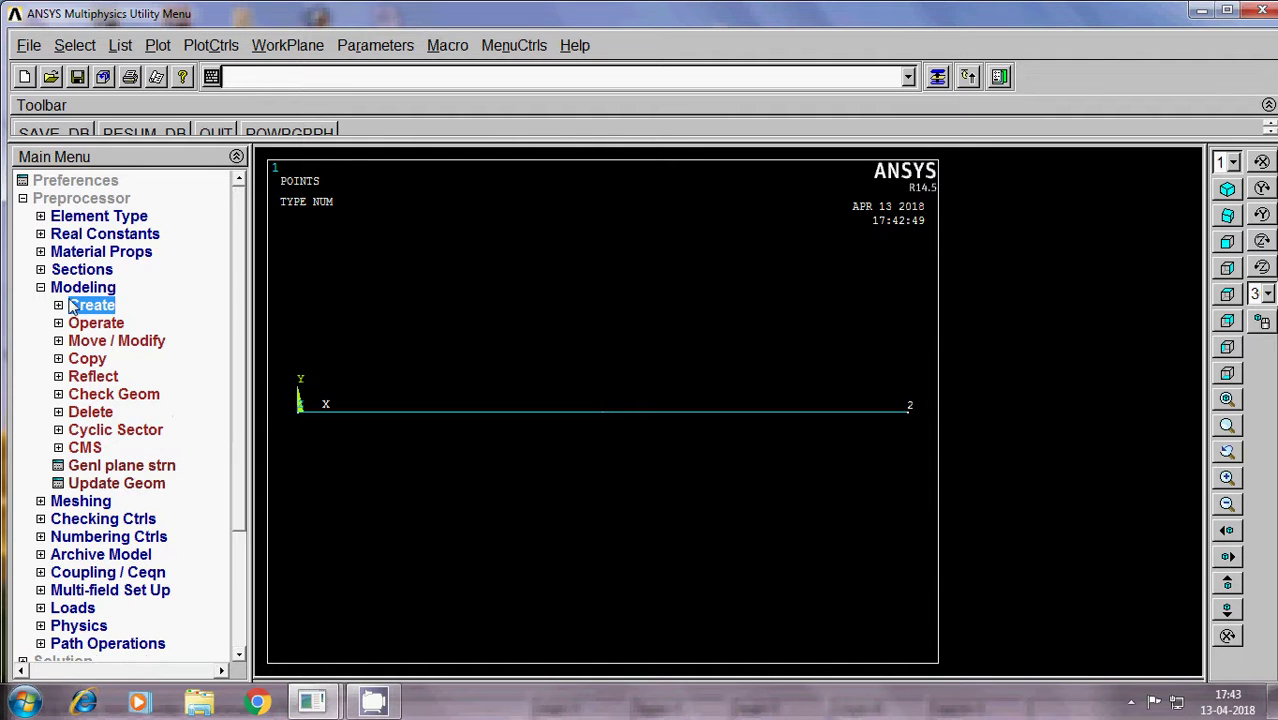
pyautogui.click(88, 504)
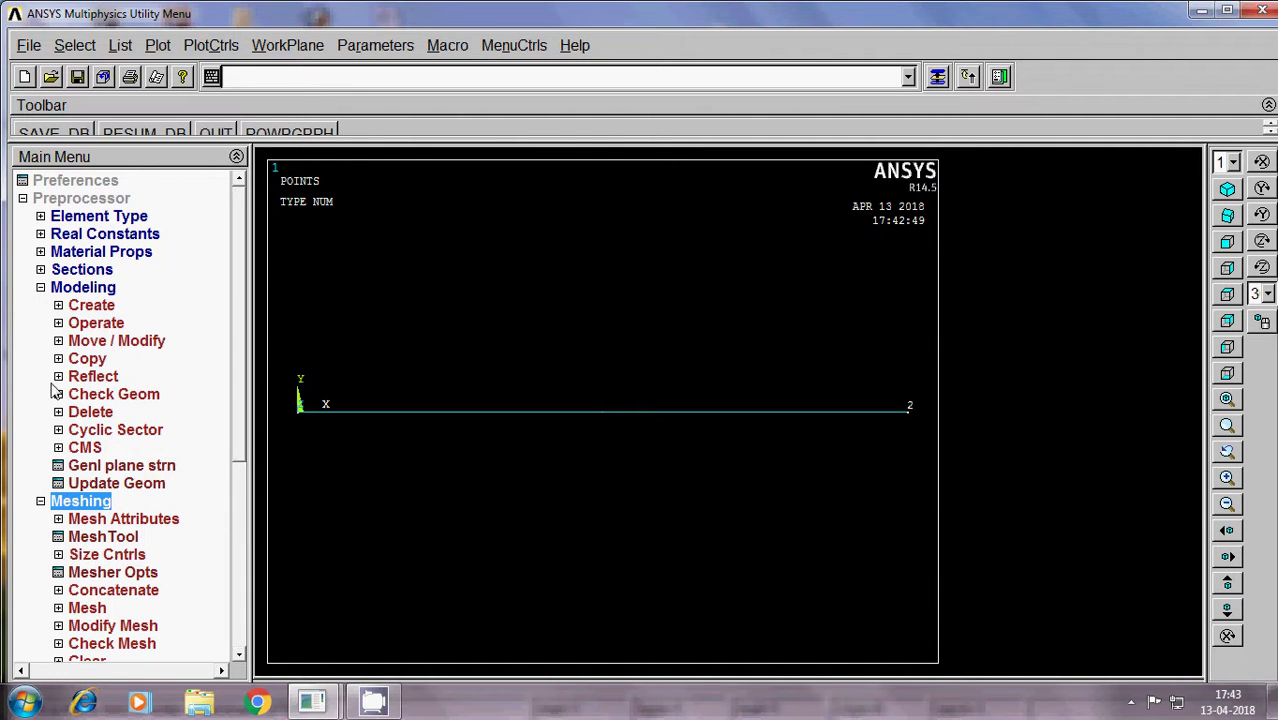
pyautogui.click(40, 288)
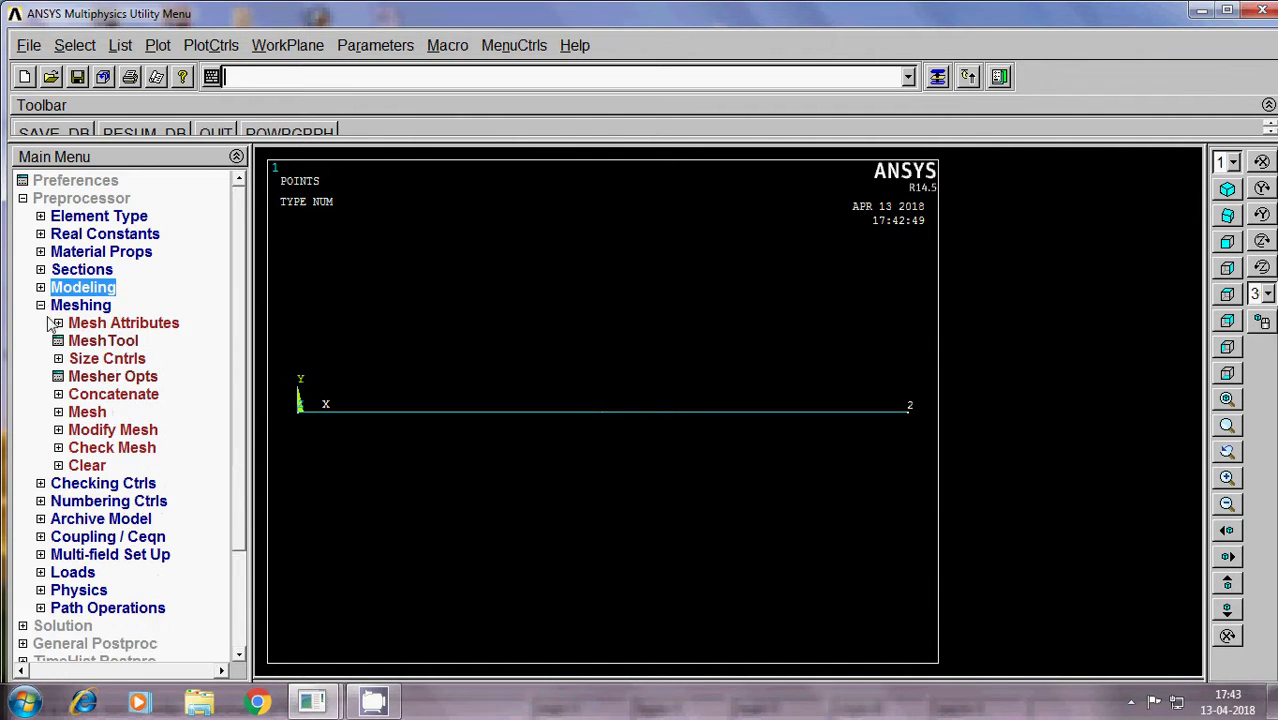
pyautogui.click(103, 341)
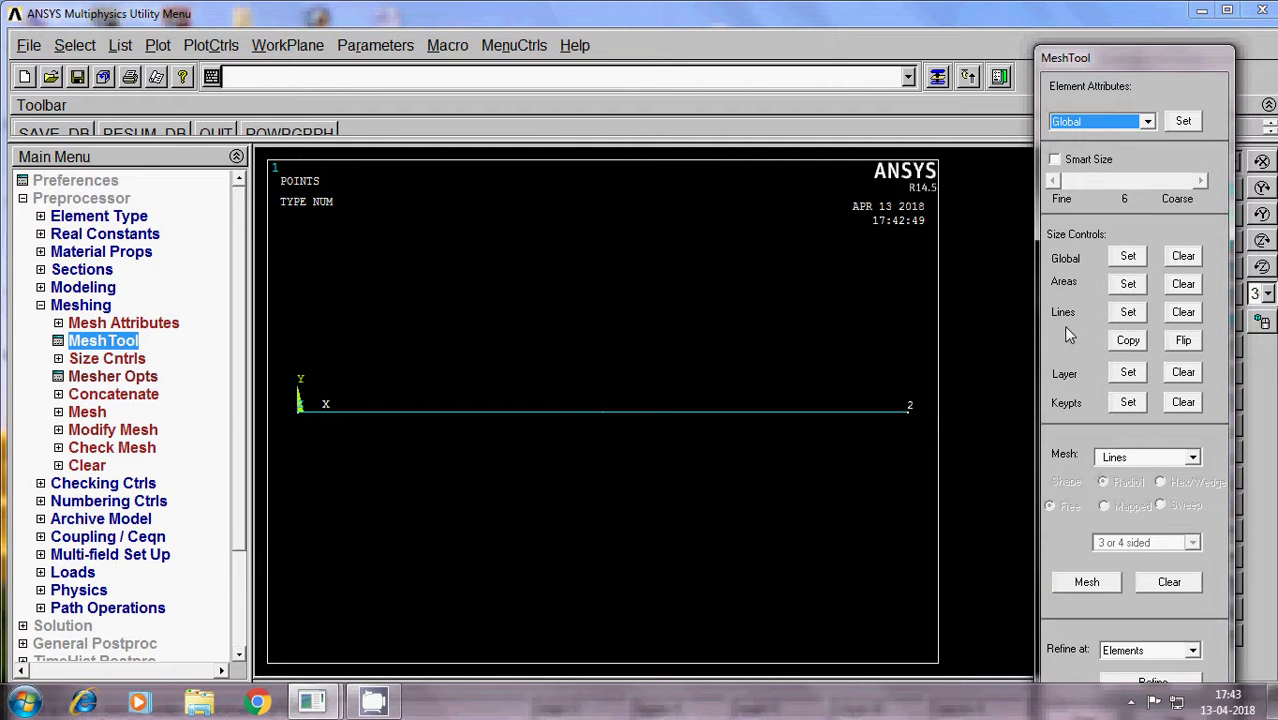
pyautogui.click(1128, 312)
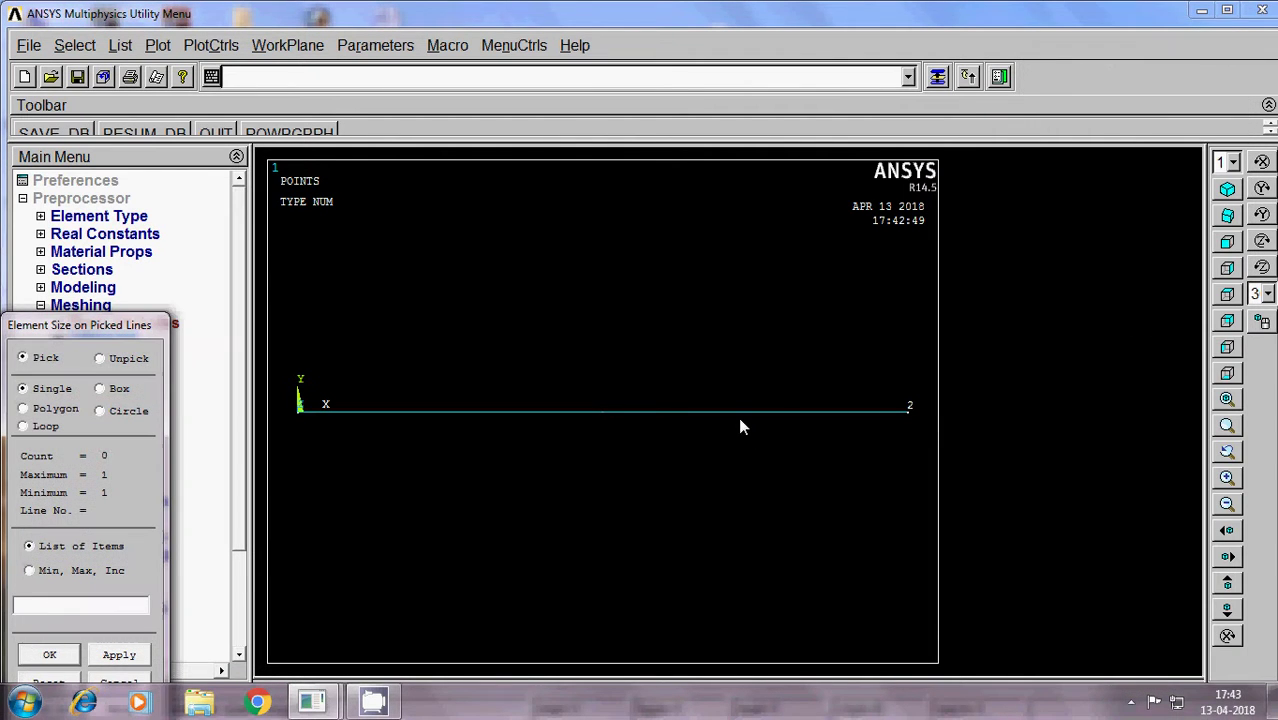
pyautogui.click(740, 427)
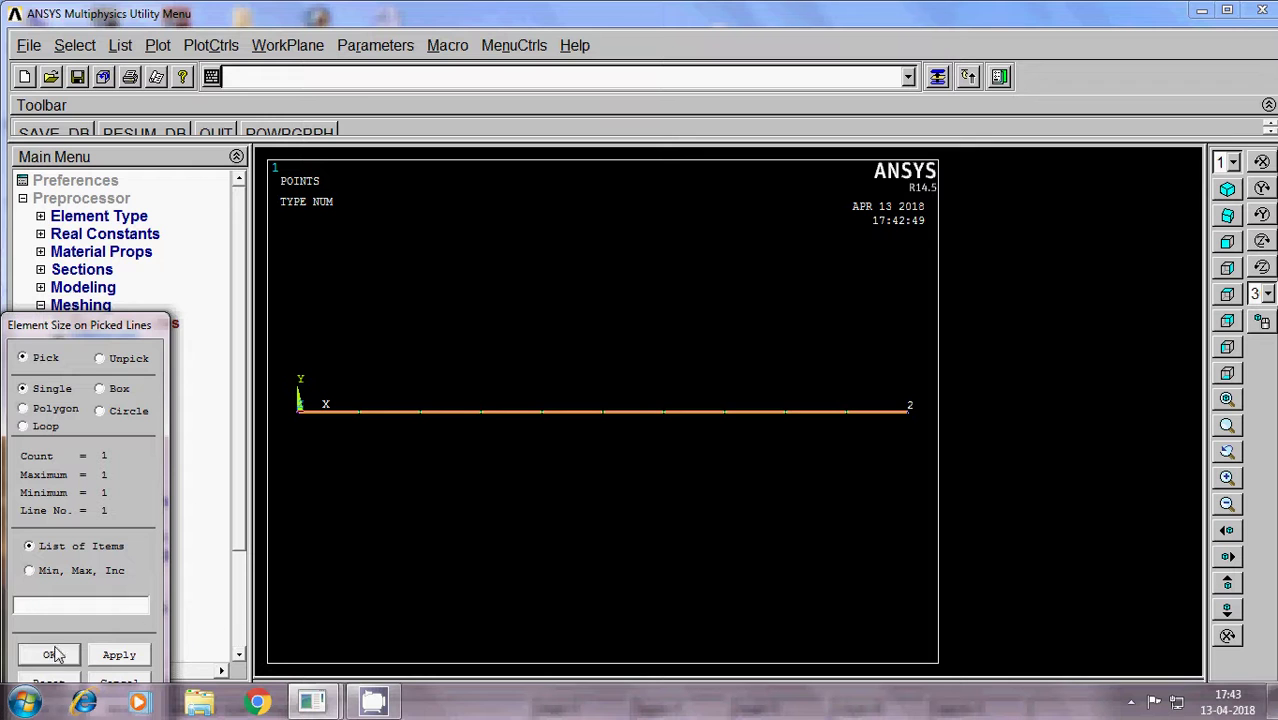
pyautogui.click(130, 658)
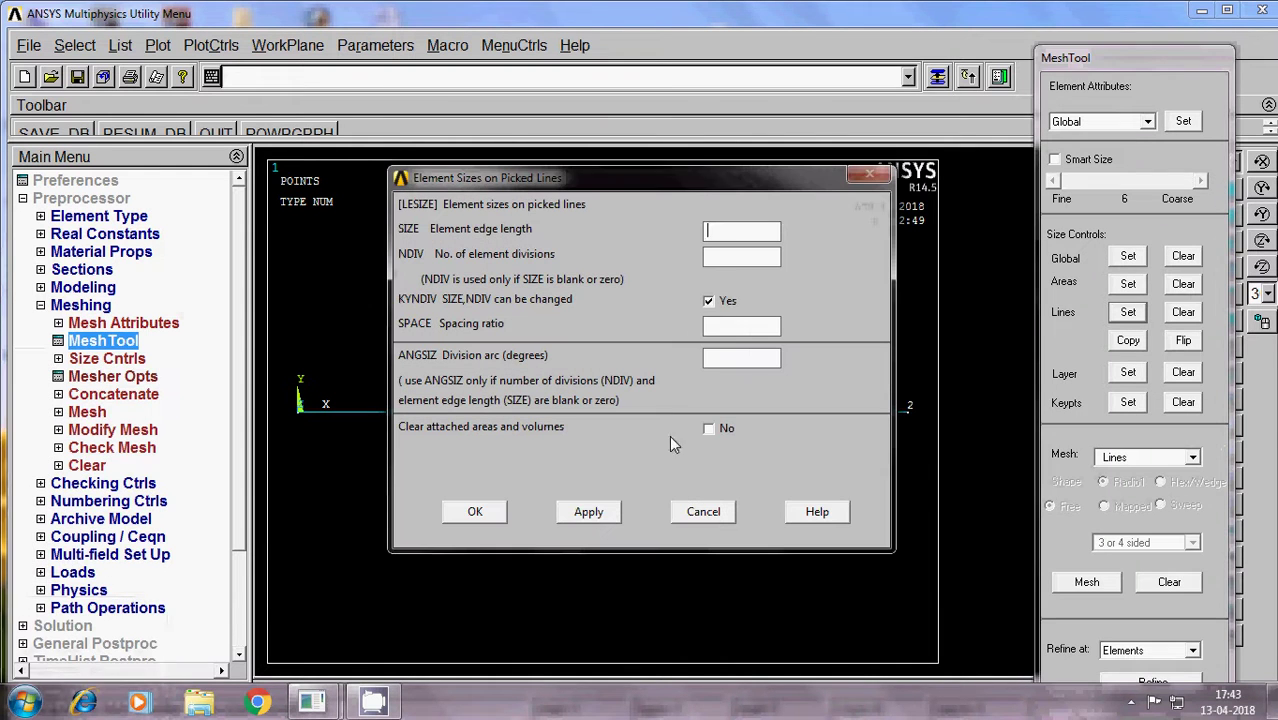
pyautogui.click(729, 259)
pyautogui.write('10')
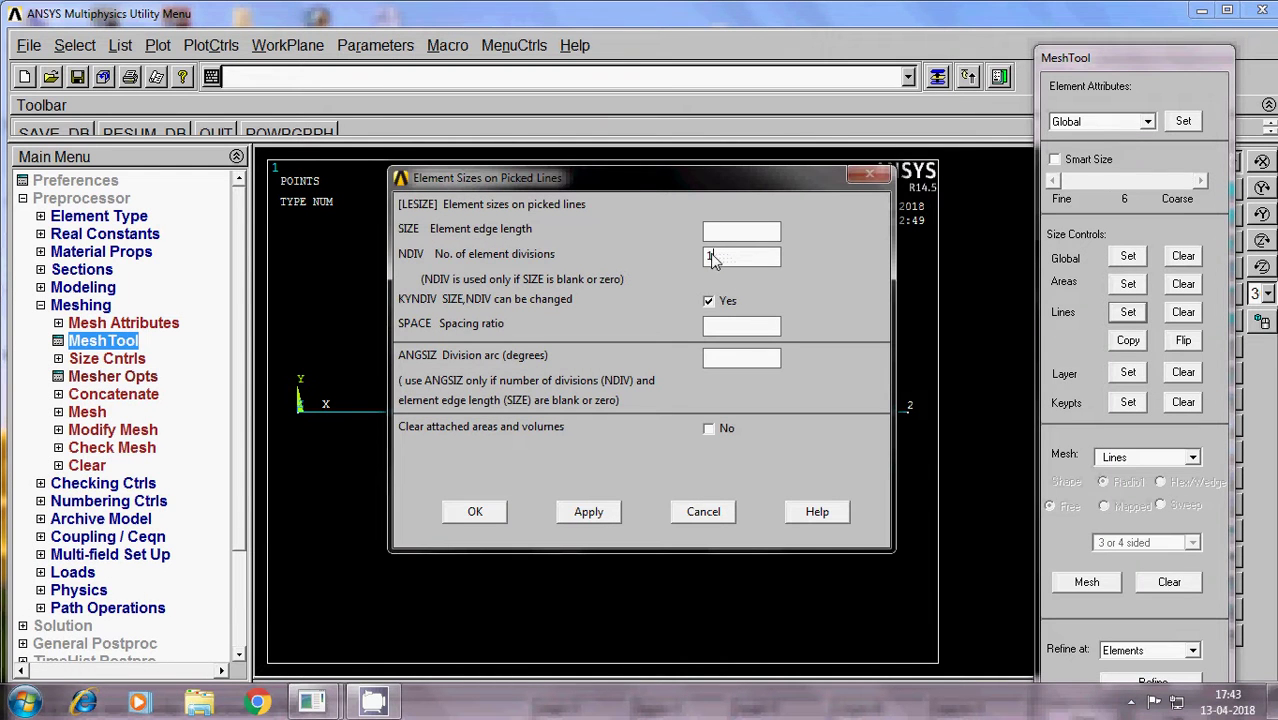
pyautogui.press('Tab')
pyautogui.press('Tab')
pyautogui.write('10')
pyautogui.click(737, 236)
pyautogui.write('10')
pyautogui.click(470, 514)
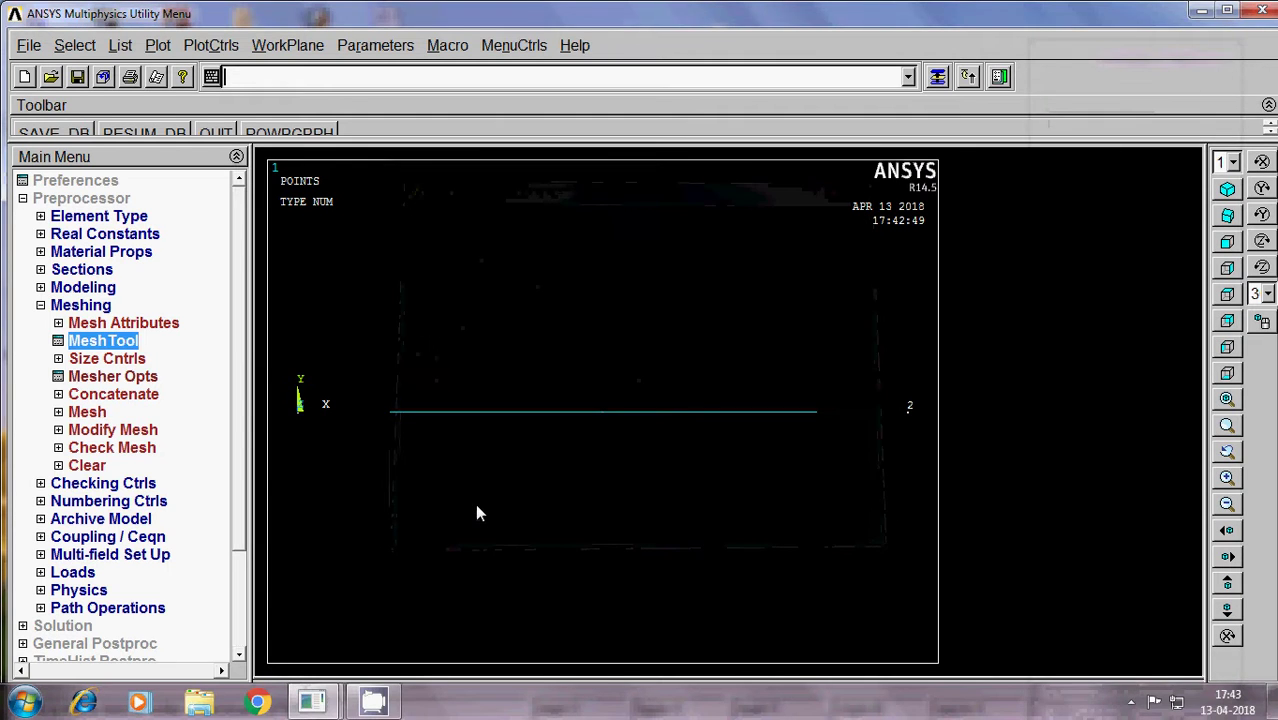
# Mesh line 1 into beam elements with the MeshTool.
pyautogui.click(89, 343)
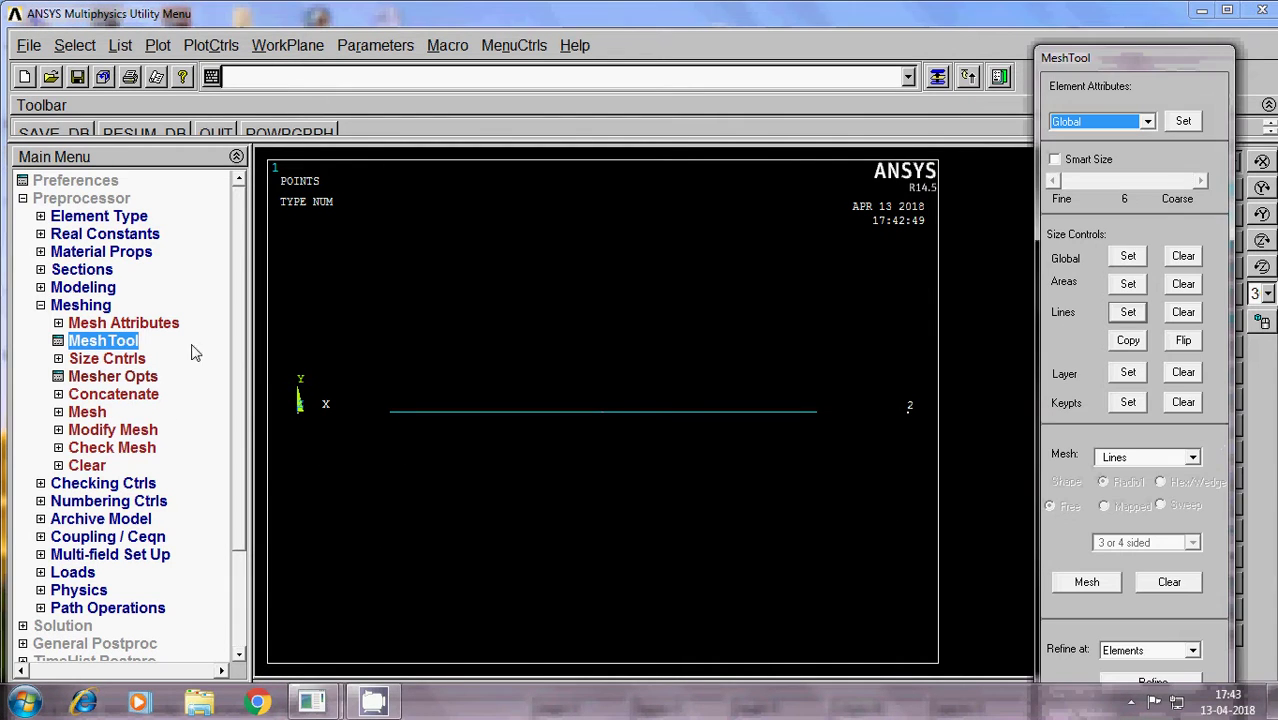
pyautogui.click(1087, 582)
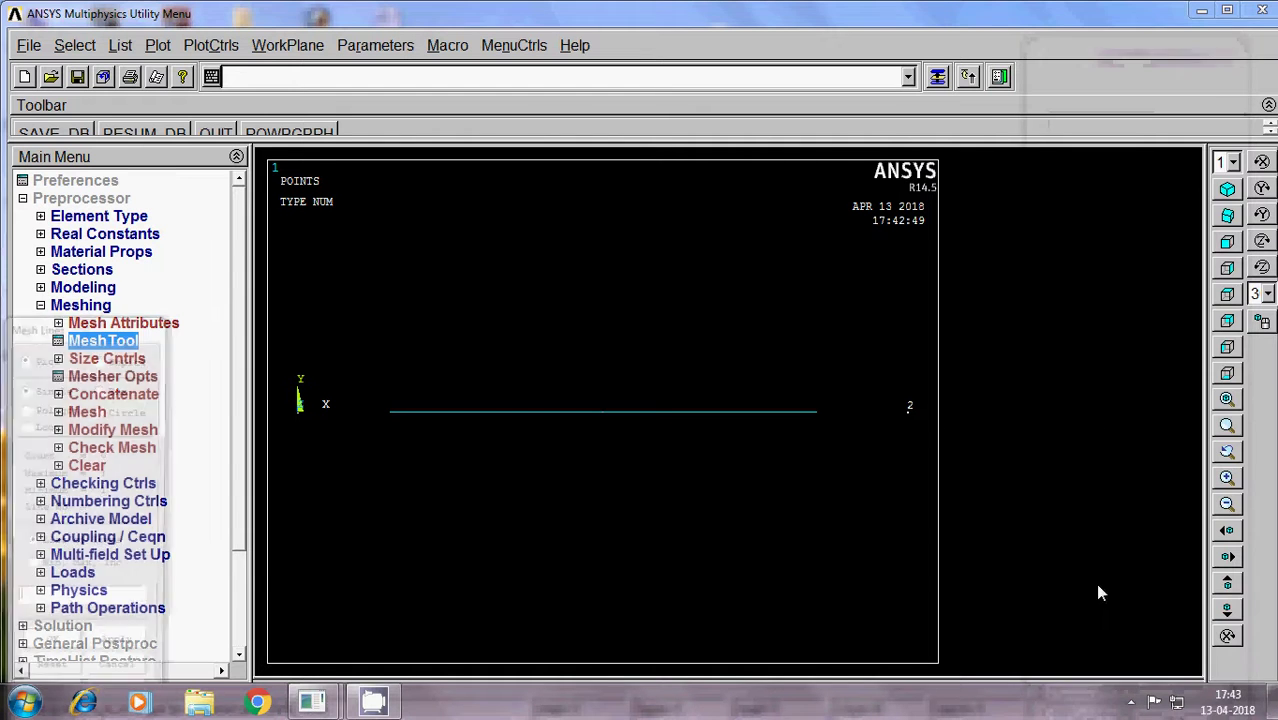
pyautogui.click(715, 425)
pyautogui.click(119, 654)
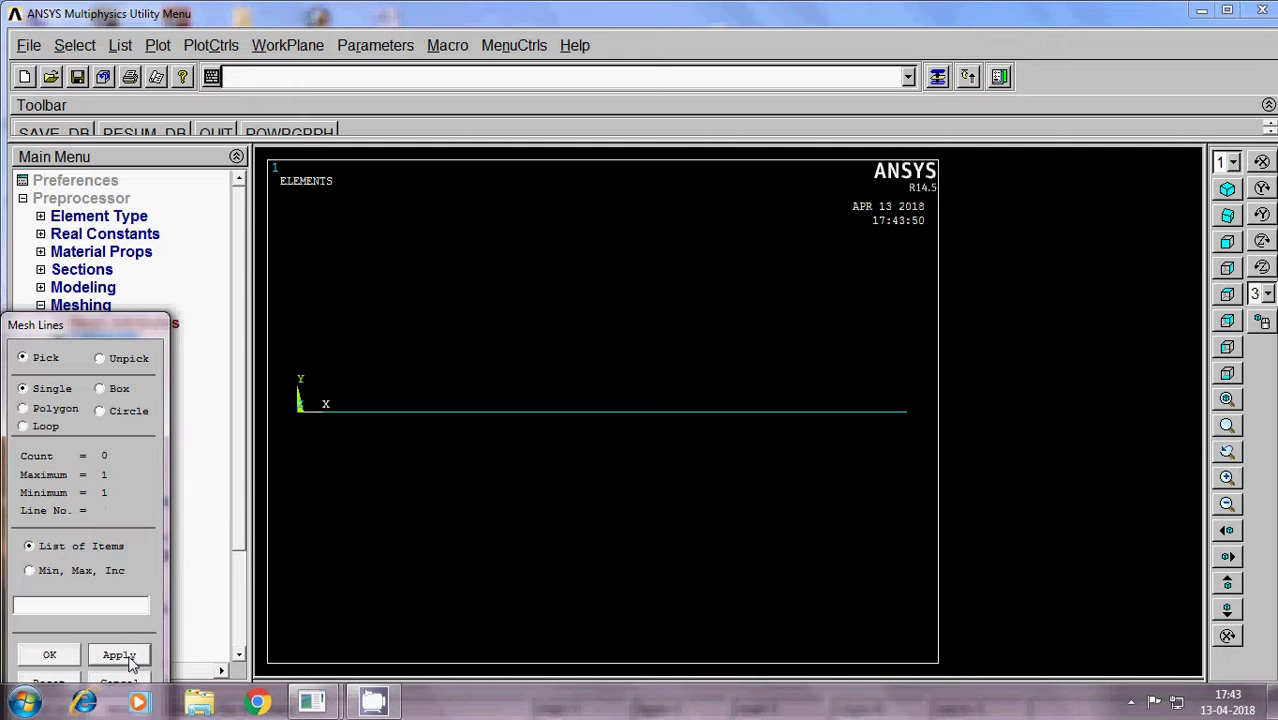
pyautogui.click(49, 654)
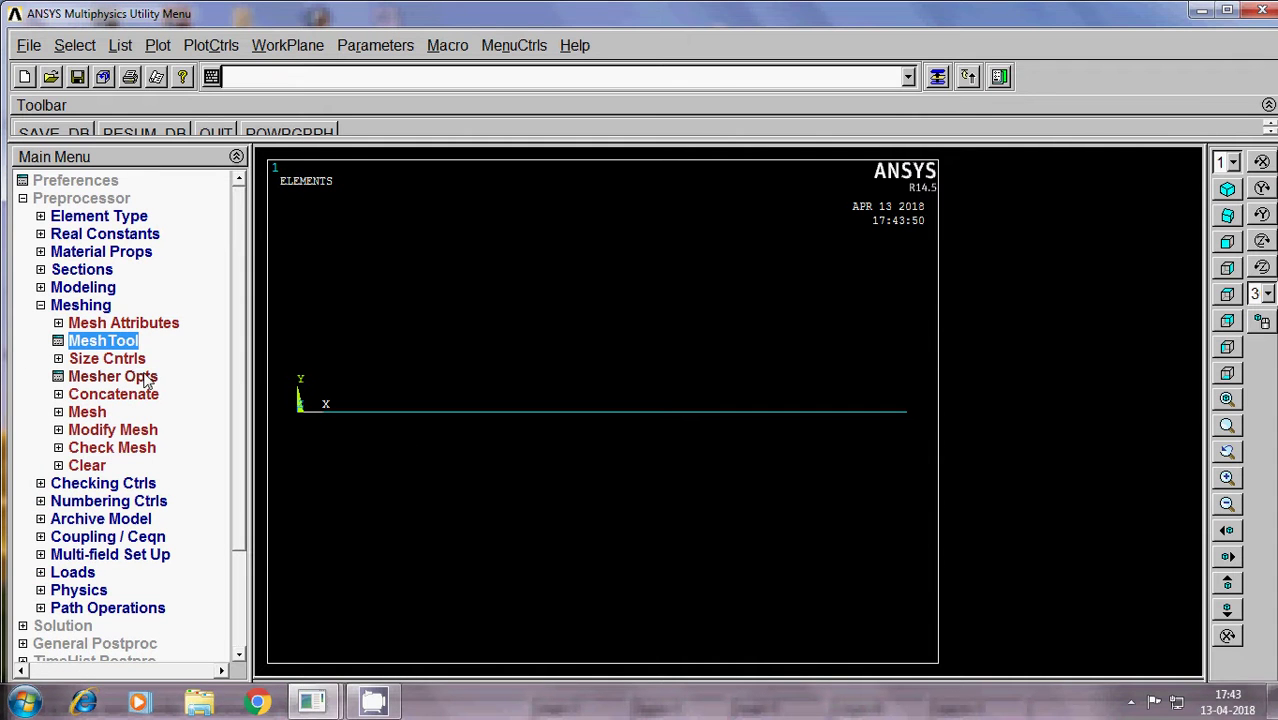
pyautogui.click(45, 306)
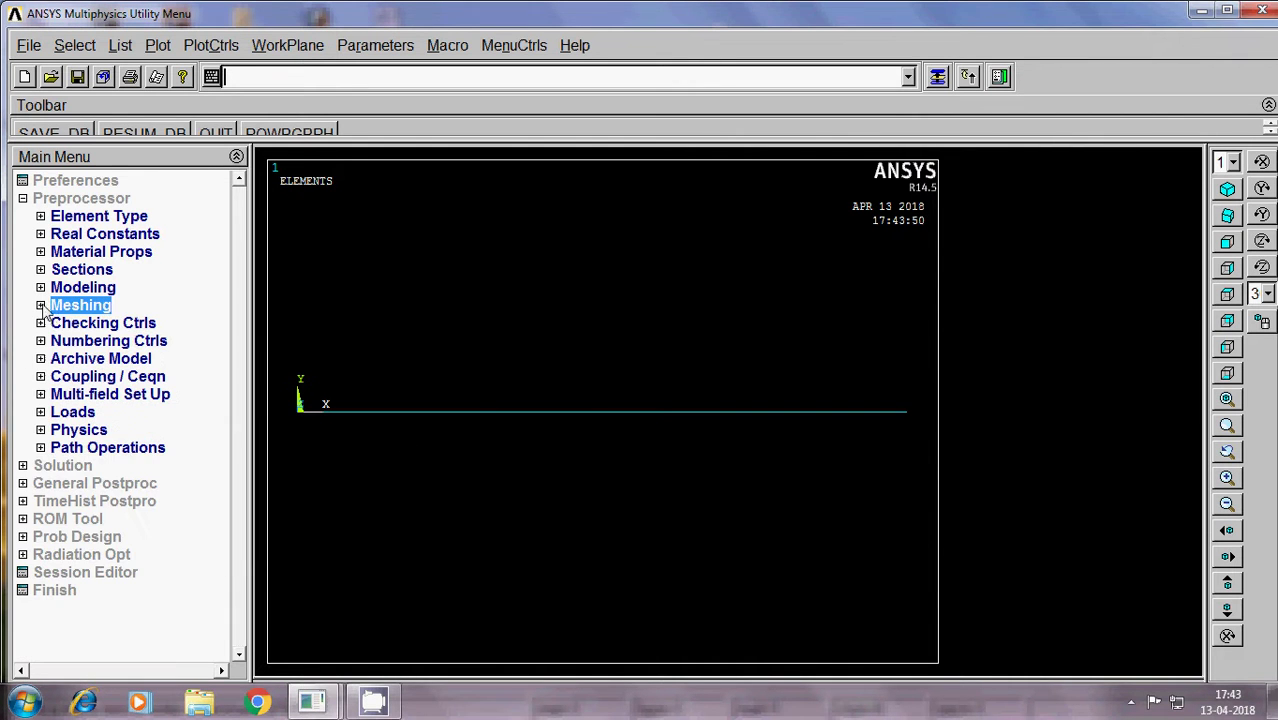
# Pick both end keypoints for structural displacement constraints on keypoints.
pyautogui.click(88, 413)
pyautogui.click(95, 450)
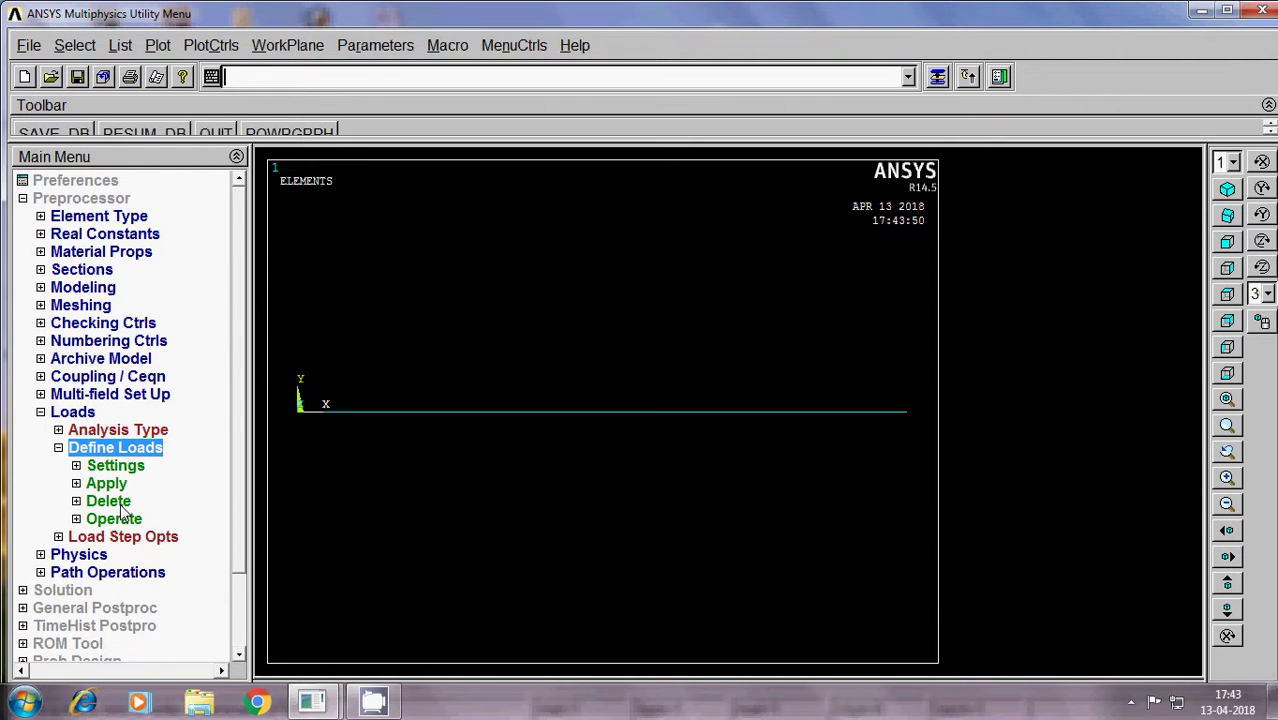
pyautogui.click(112, 502)
pyautogui.click(109, 485)
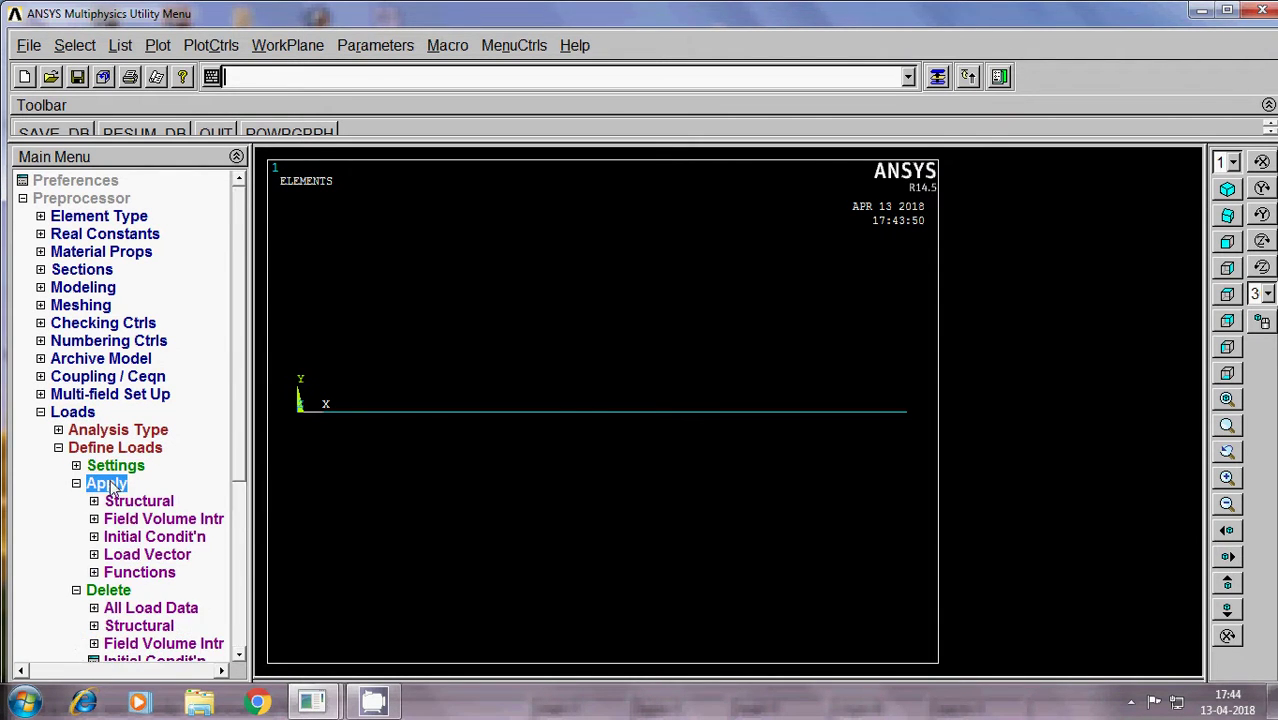
pyautogui.click(132, 503)
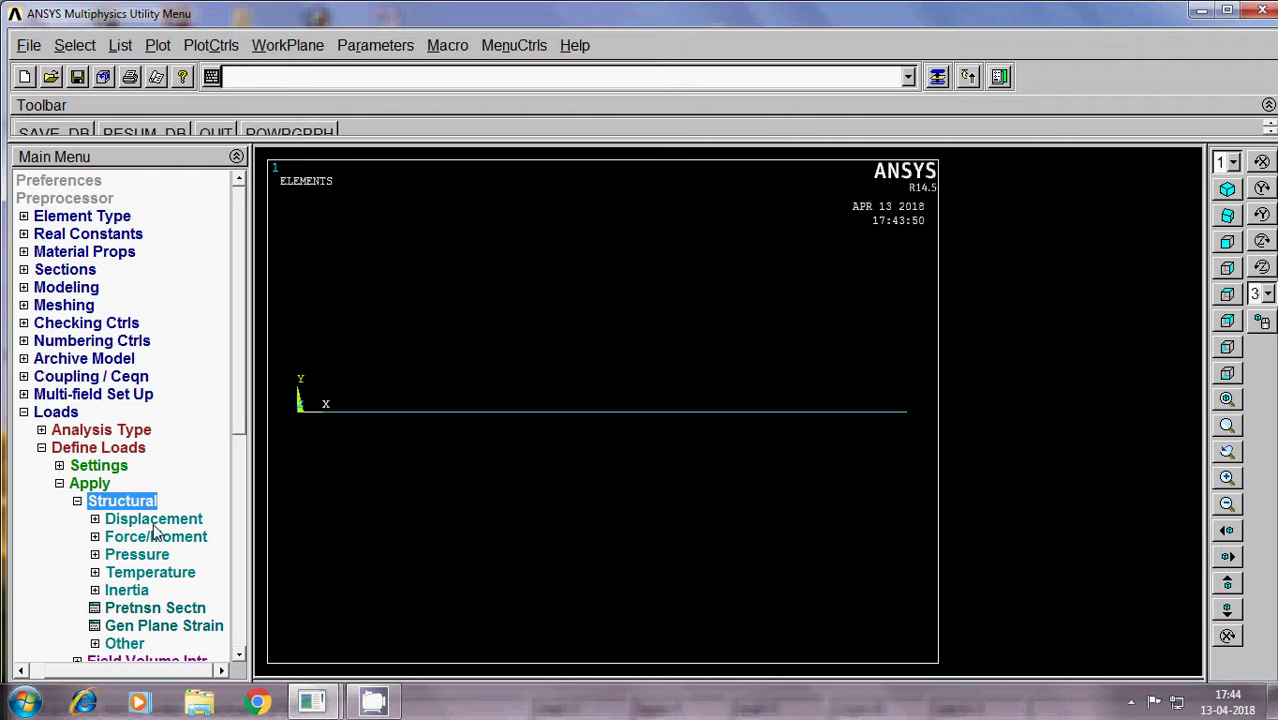
pyautogui.click(153, 524)
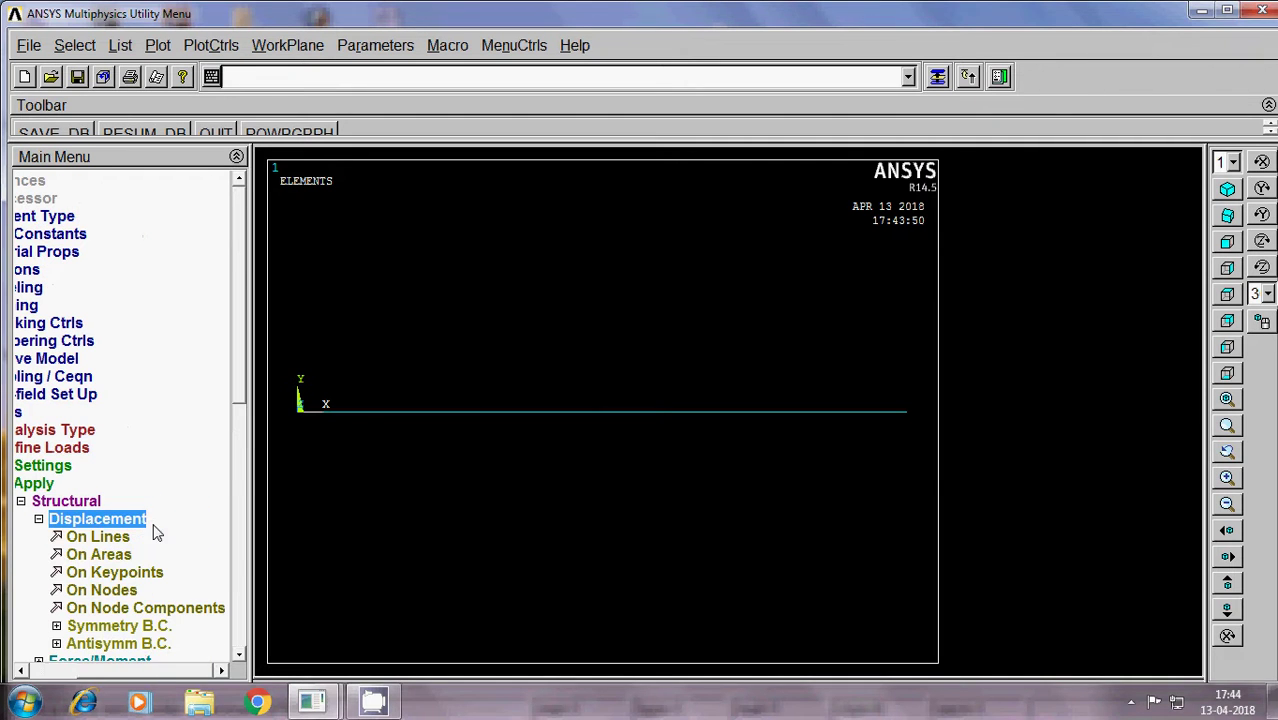
pyautogui.click(118, 573)
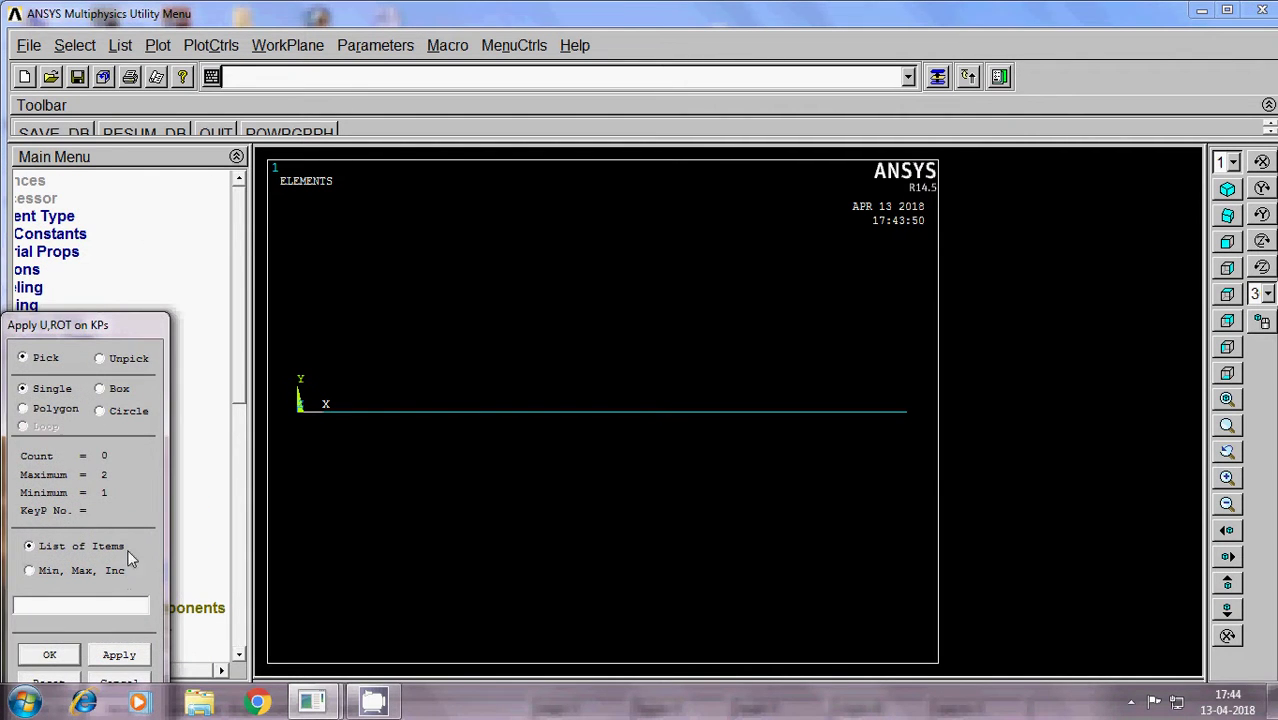
pyautogui.click(150, 632)
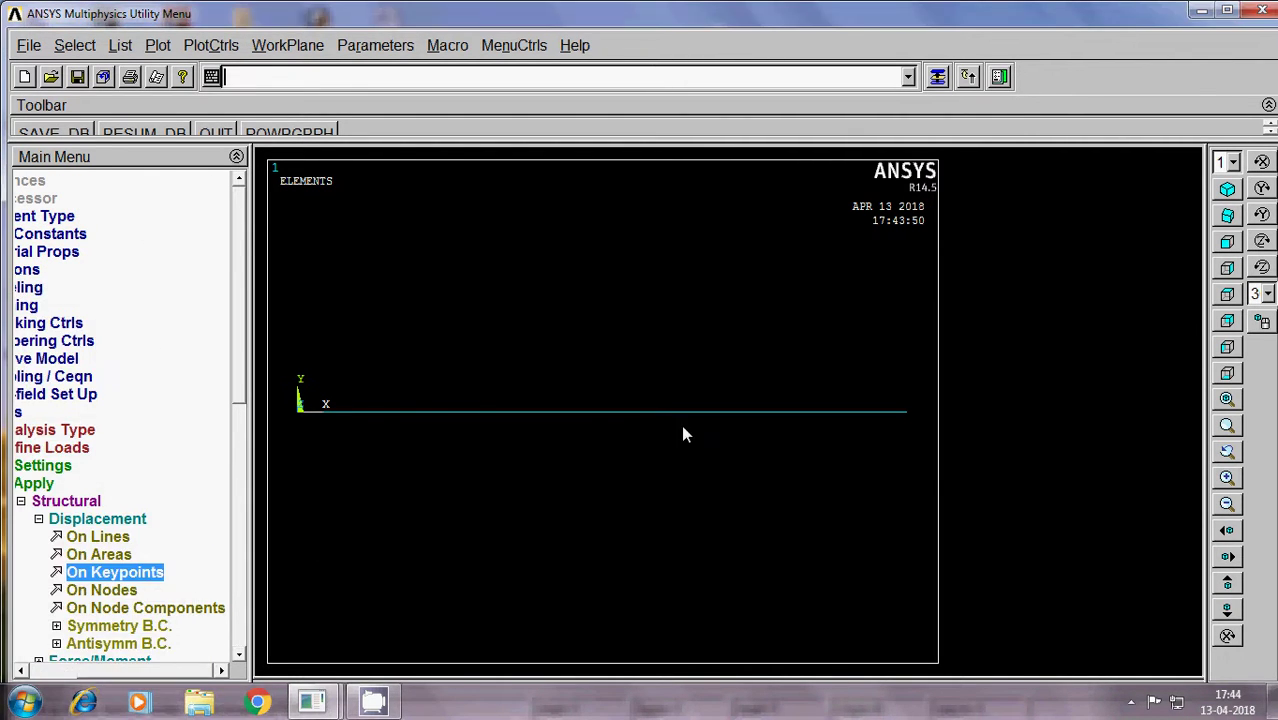
pyautogui.click(115, 576)
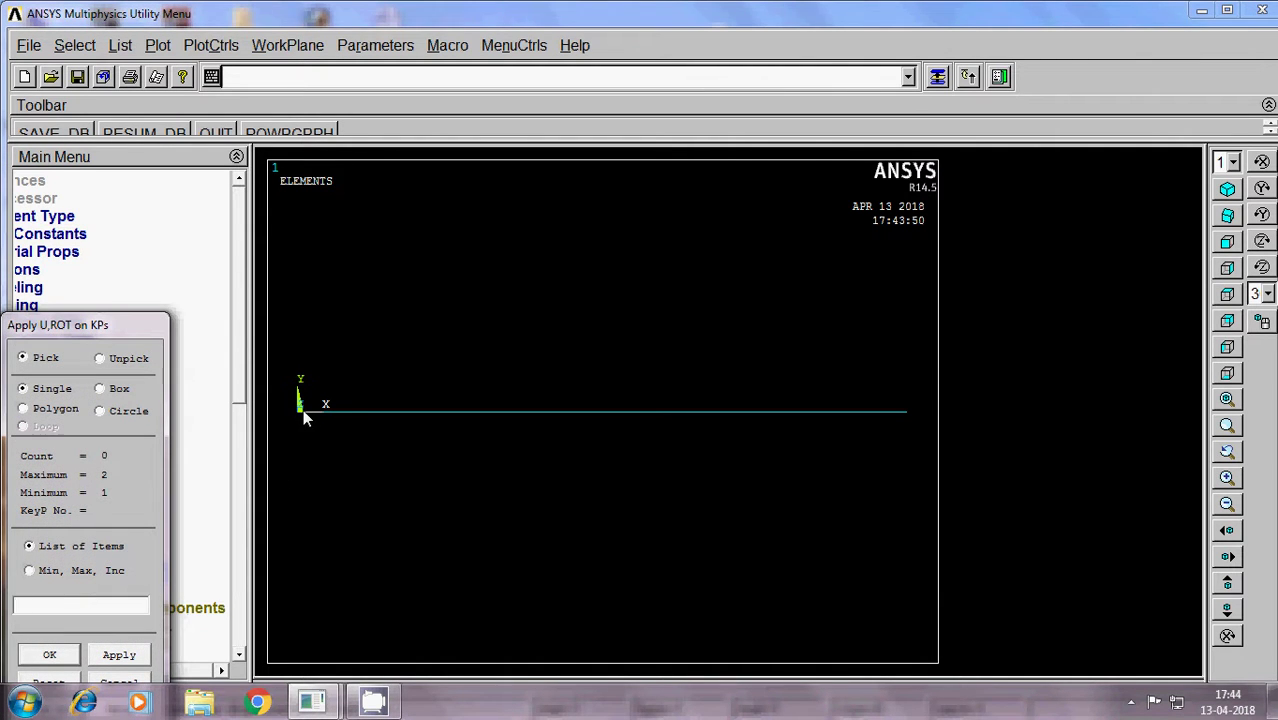
pyautogui.click(119, 655)
# Constrain UY, ROTX and ROTY at both end keypoints.
pyautogui.click(721, 296)
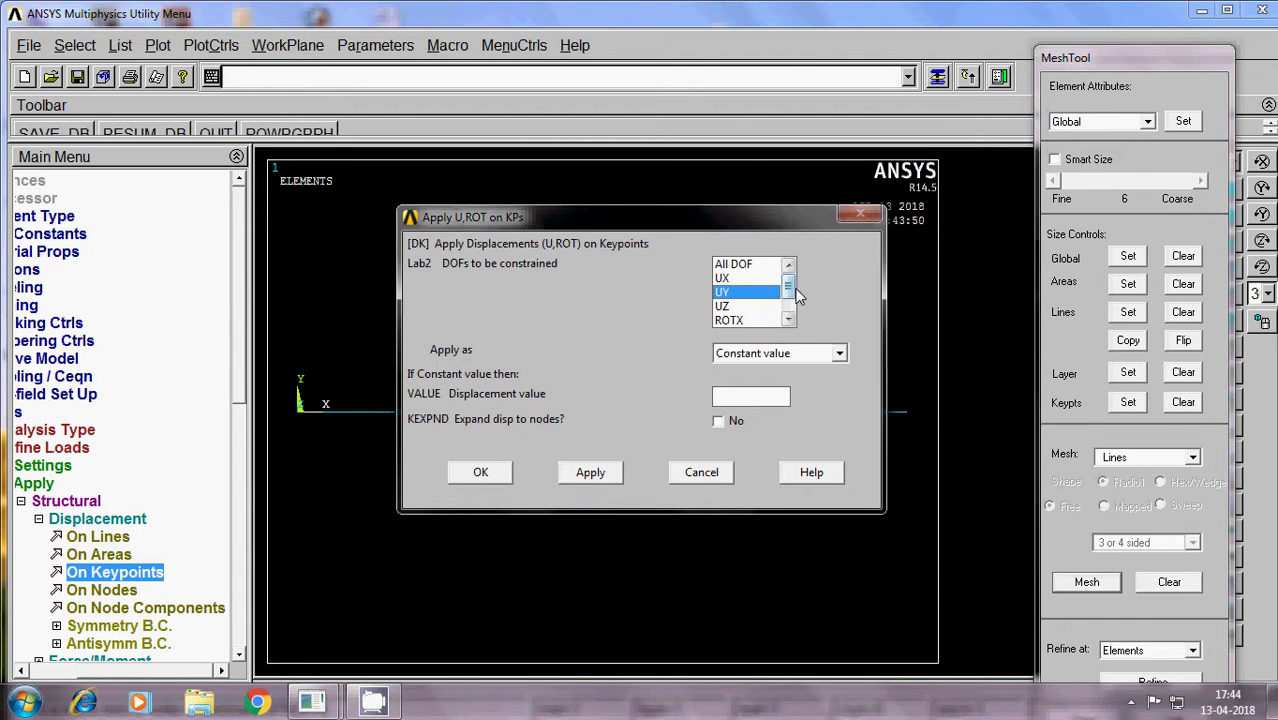
pyautogui.scroll(-1, 790, 292)
pyautogui.click(742, 306)
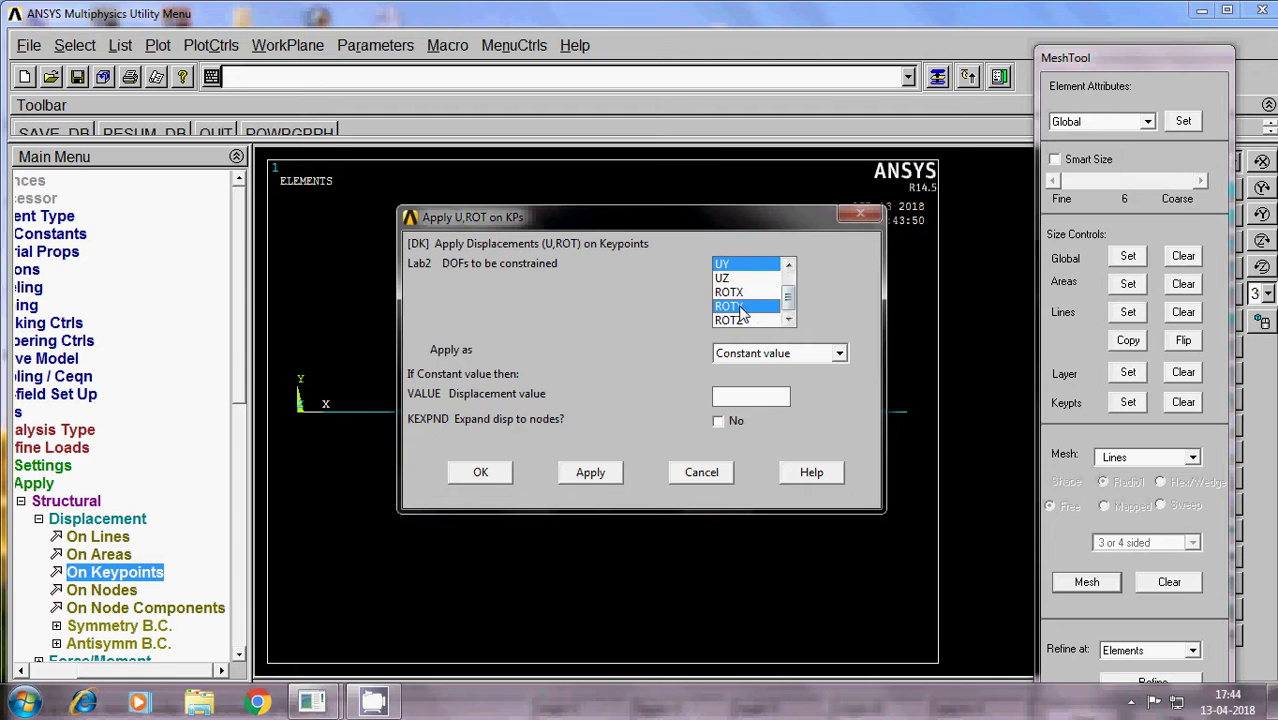
pyautogui.click(741, 292)
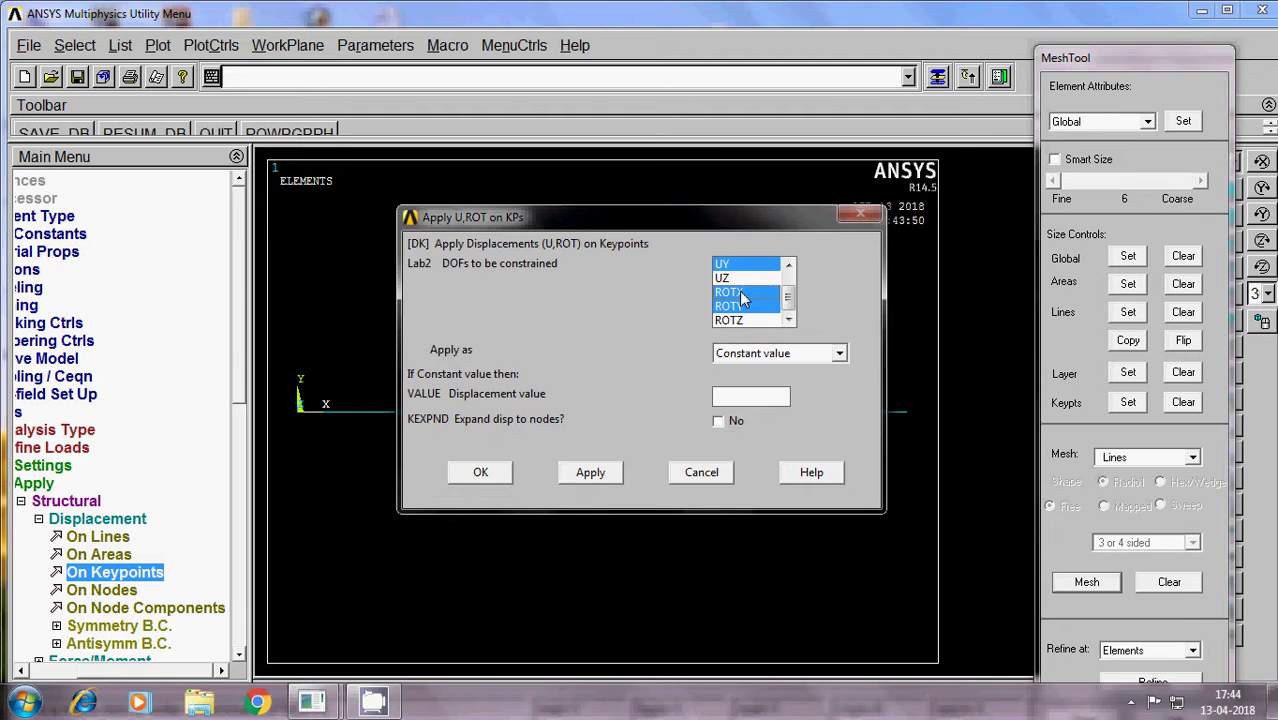
pyautogui.click(481, 473)
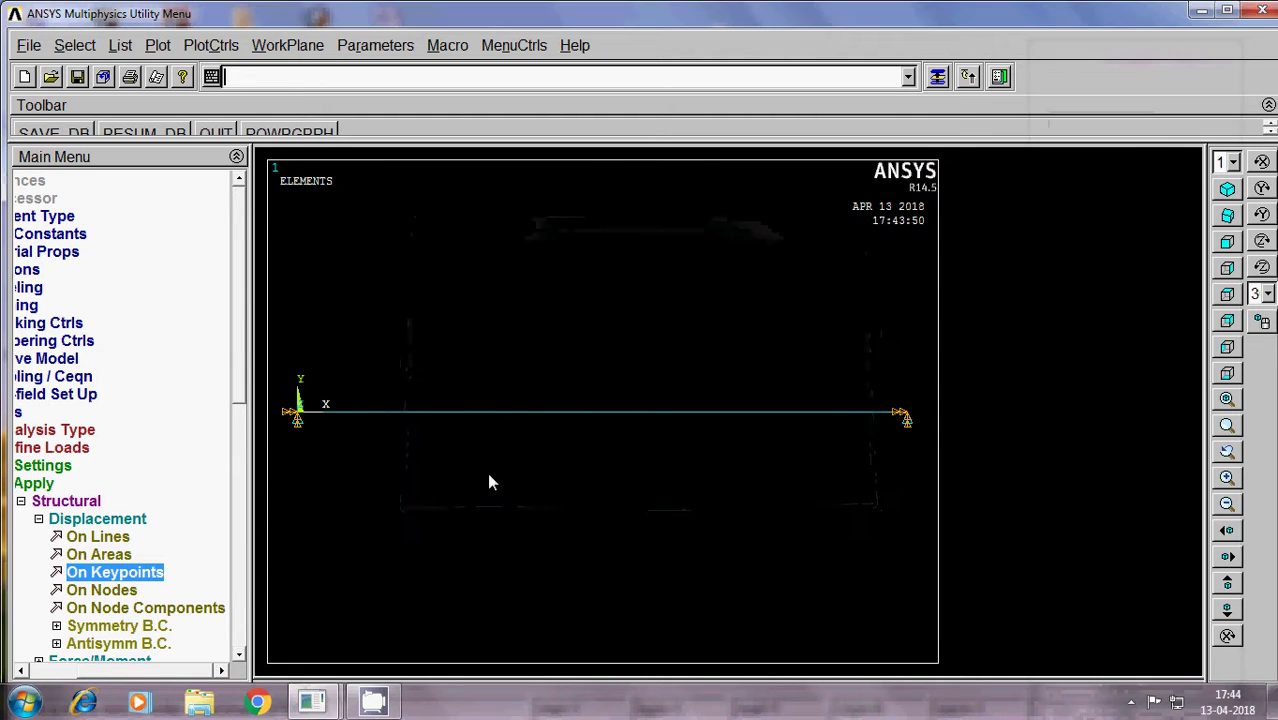
pyautogui.click(39, 519)
# Apply an FX force of 10 at the right-end keypoint 2.
pyautogui.click(156, 540)
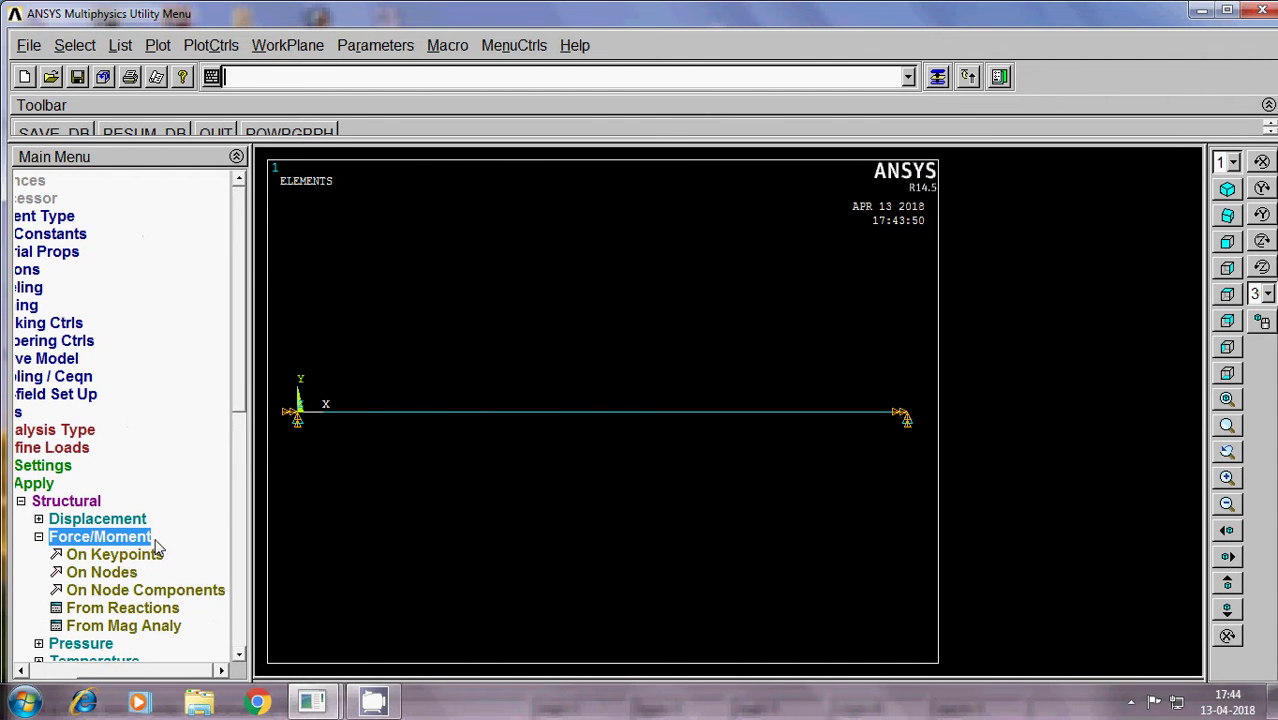
pyautogui.click(127, 556)
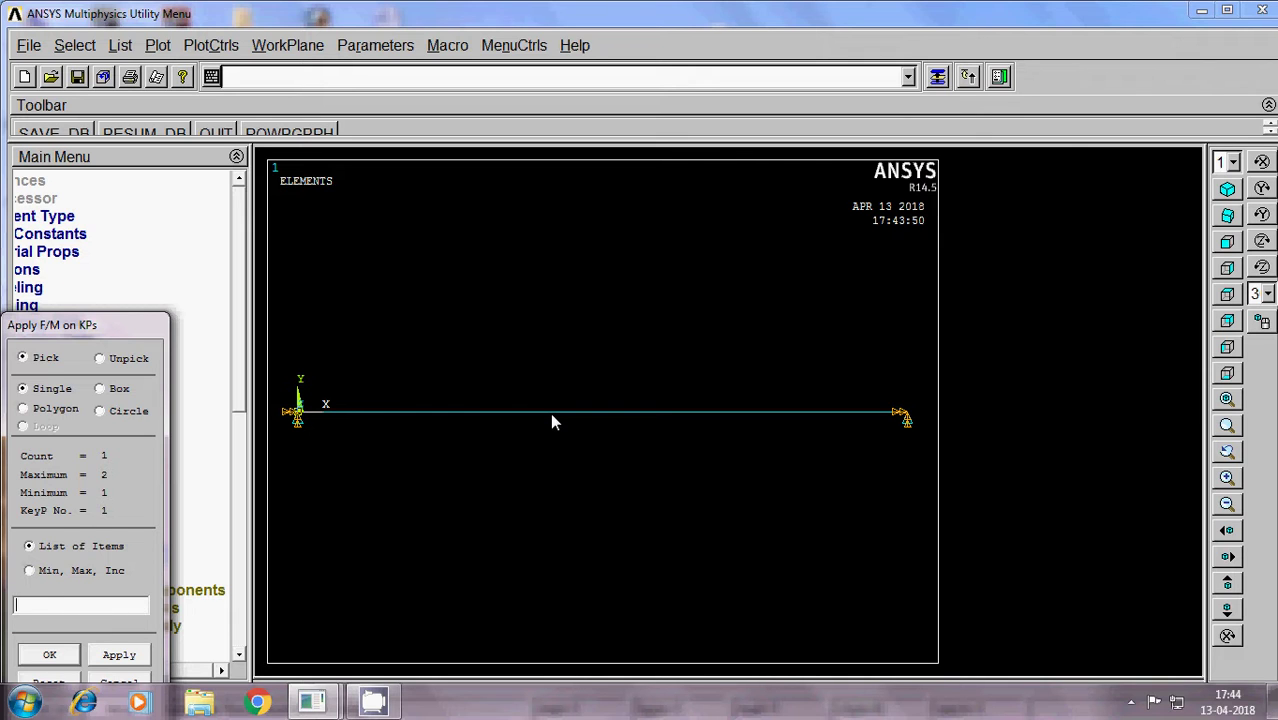
pyautogui.click(904, 415)
pyautogui.click(117, 654)
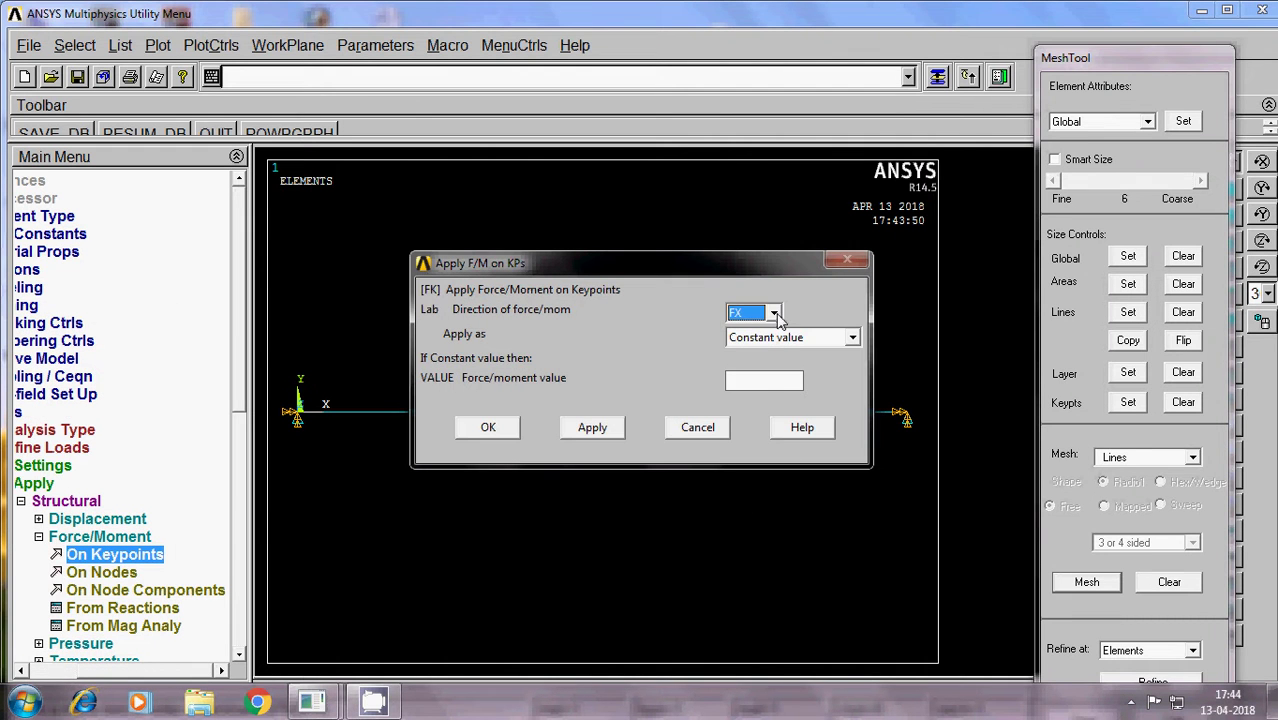
pyautogui.click(764, 383)
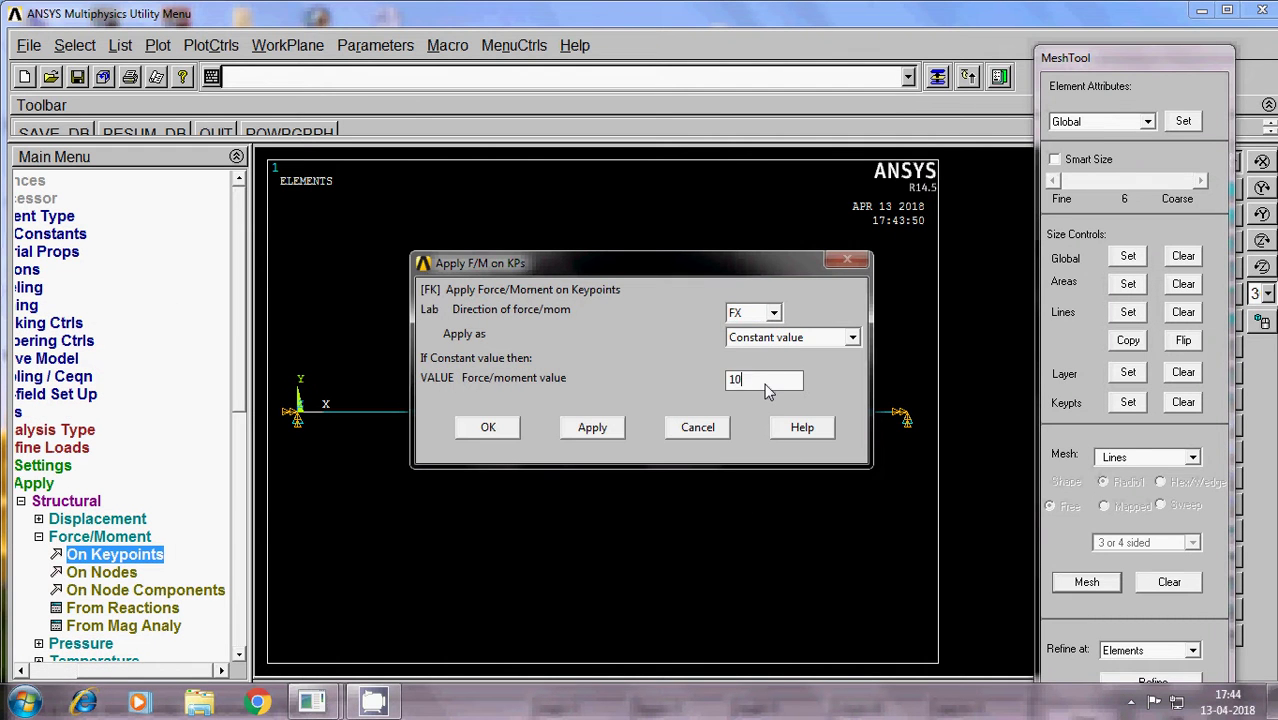
pyautogui.click(488, 427)
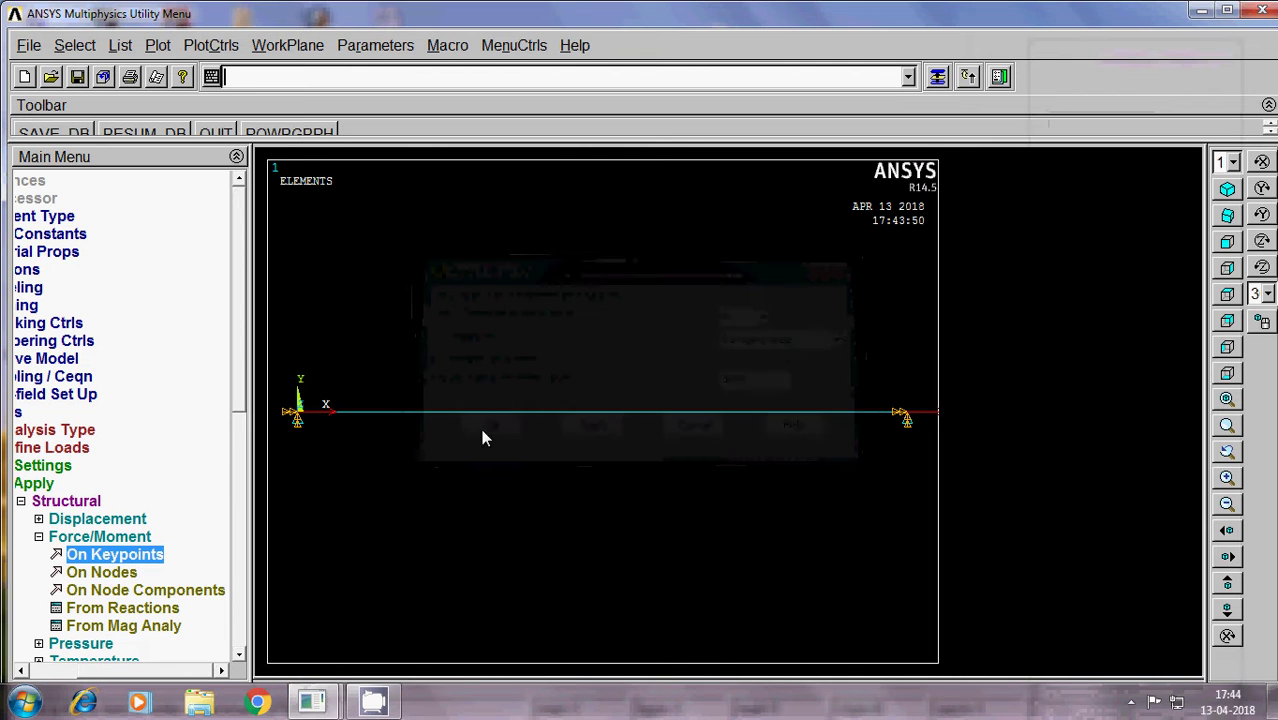
pyautogui.click(32, 484)
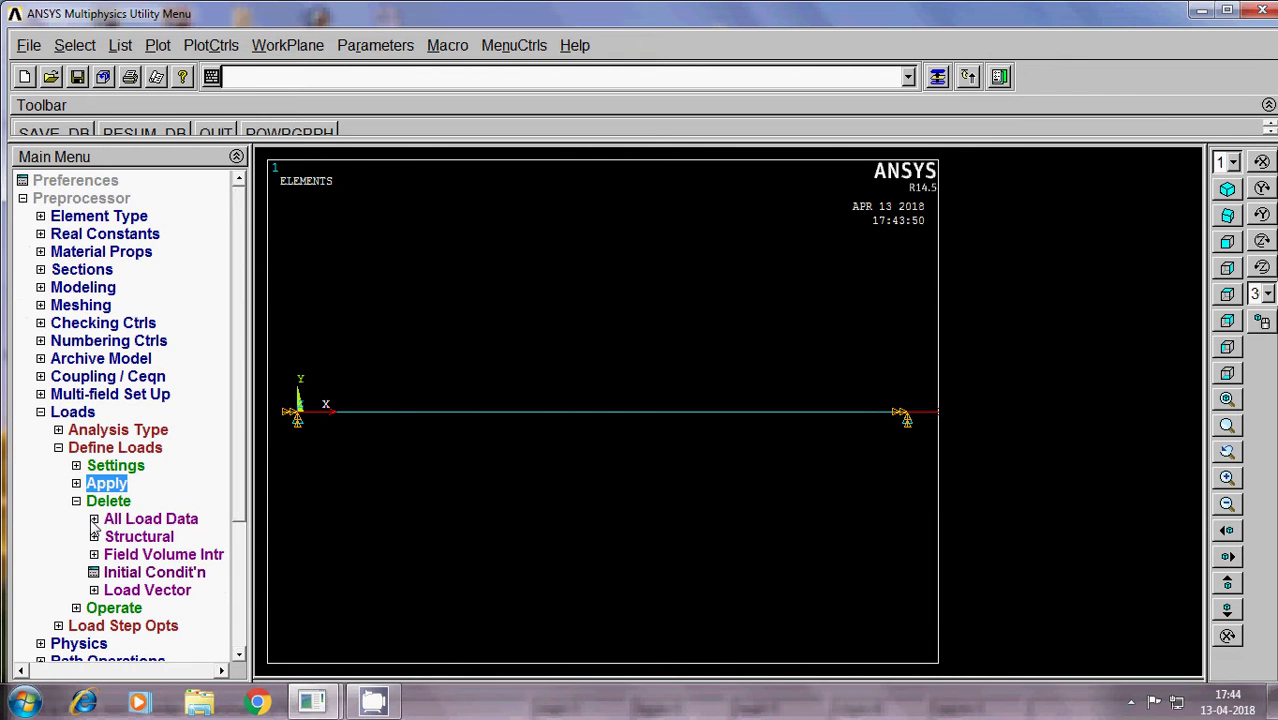
pyautogui.click(61, 414)
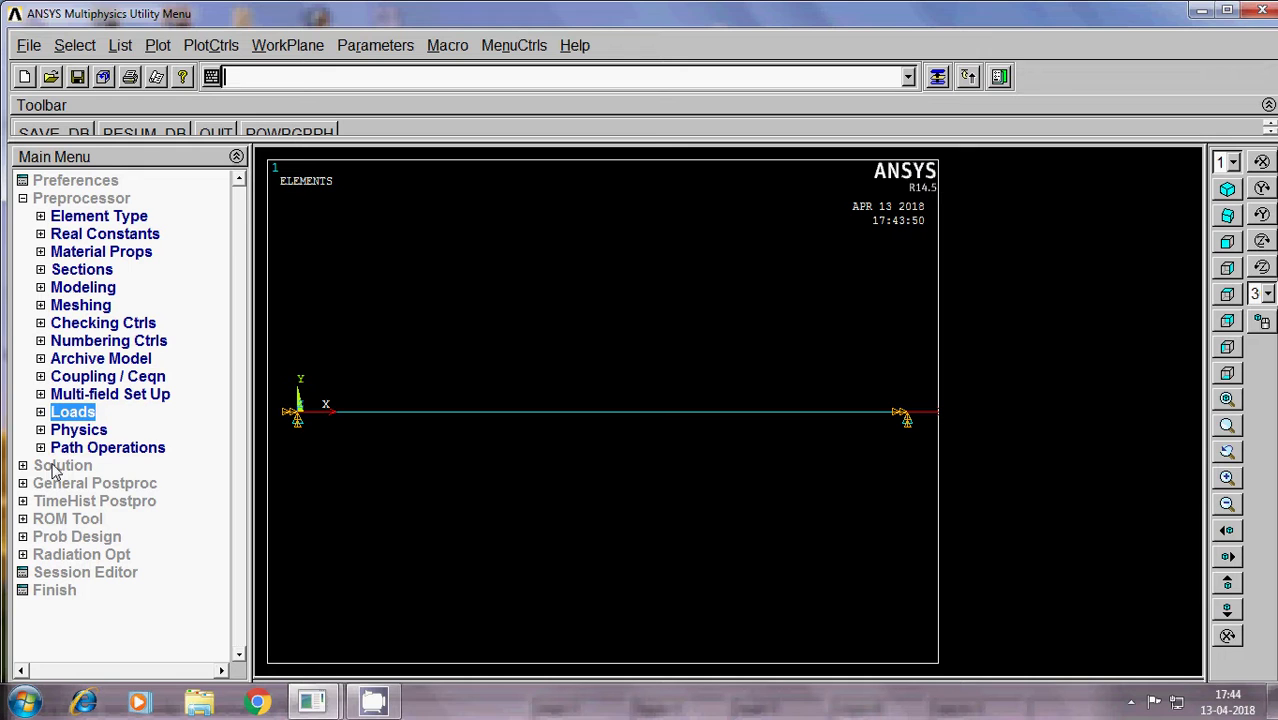
# Solve the current load step and confirm the static analysis status summary.
pyautogui.click(55, 466)
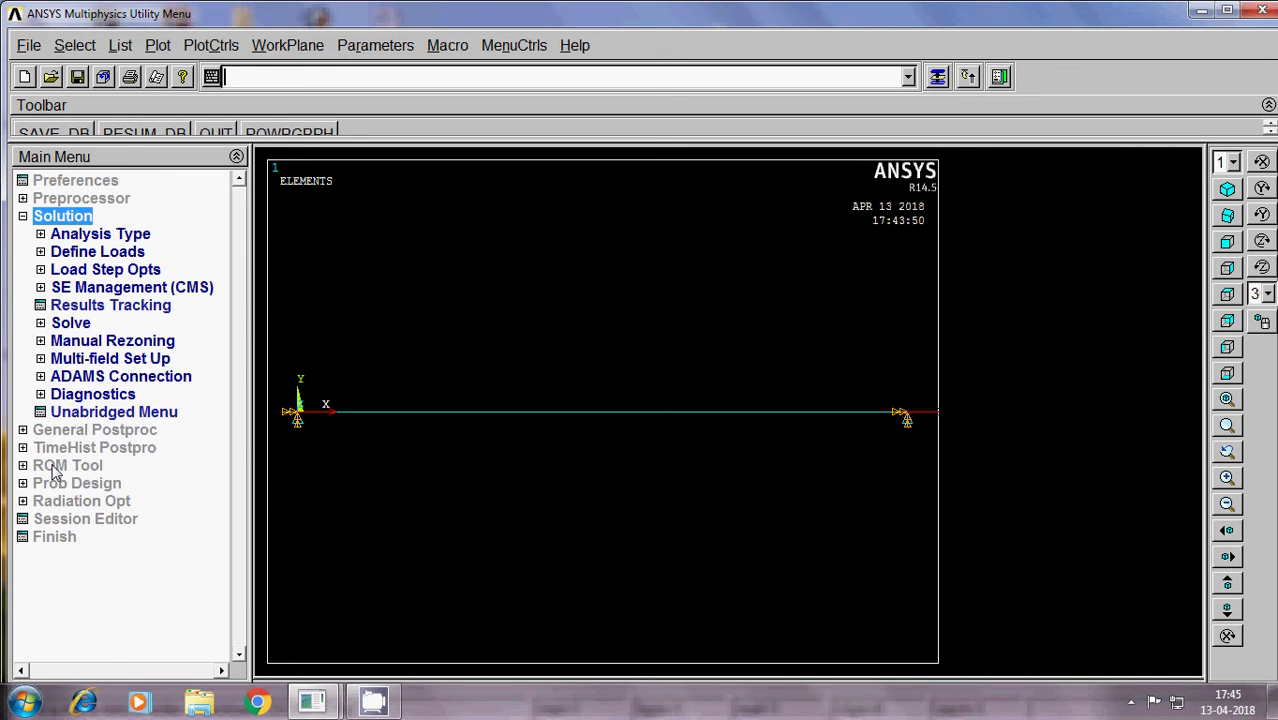
pyautogui.click(82, 328)
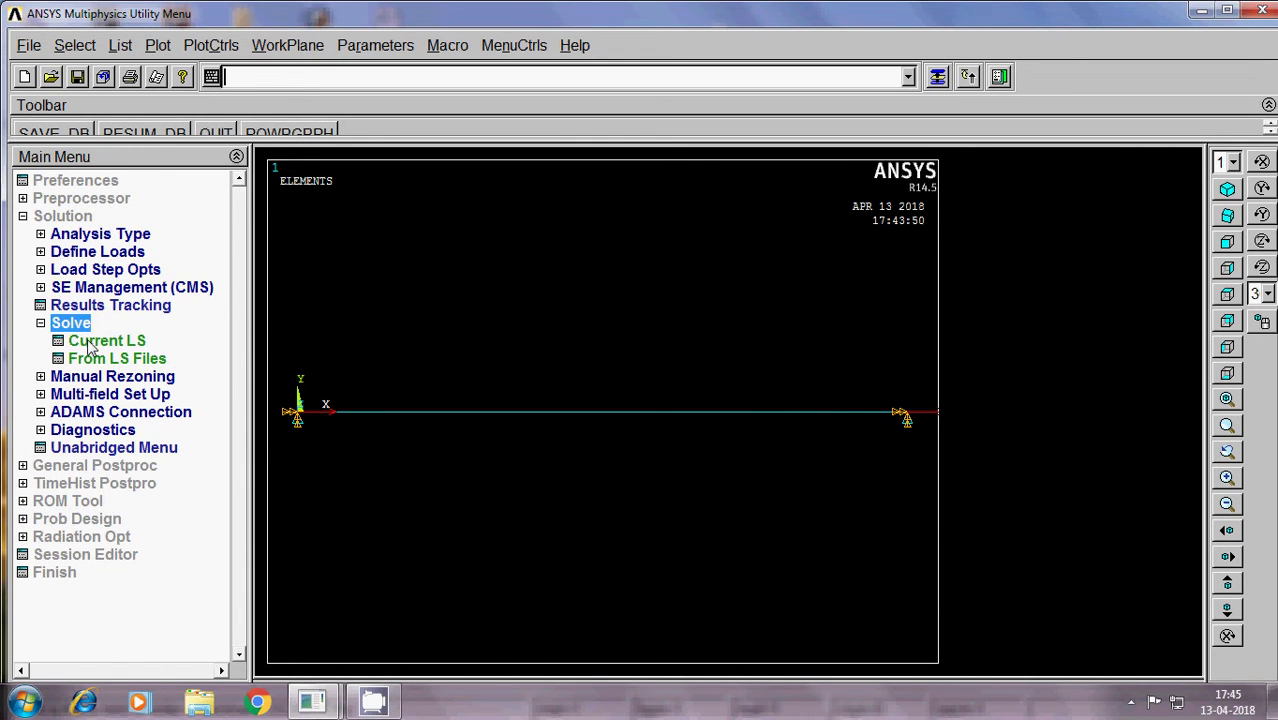
pyautogui.click(90, 344)
pyautogui.click(645, 461)
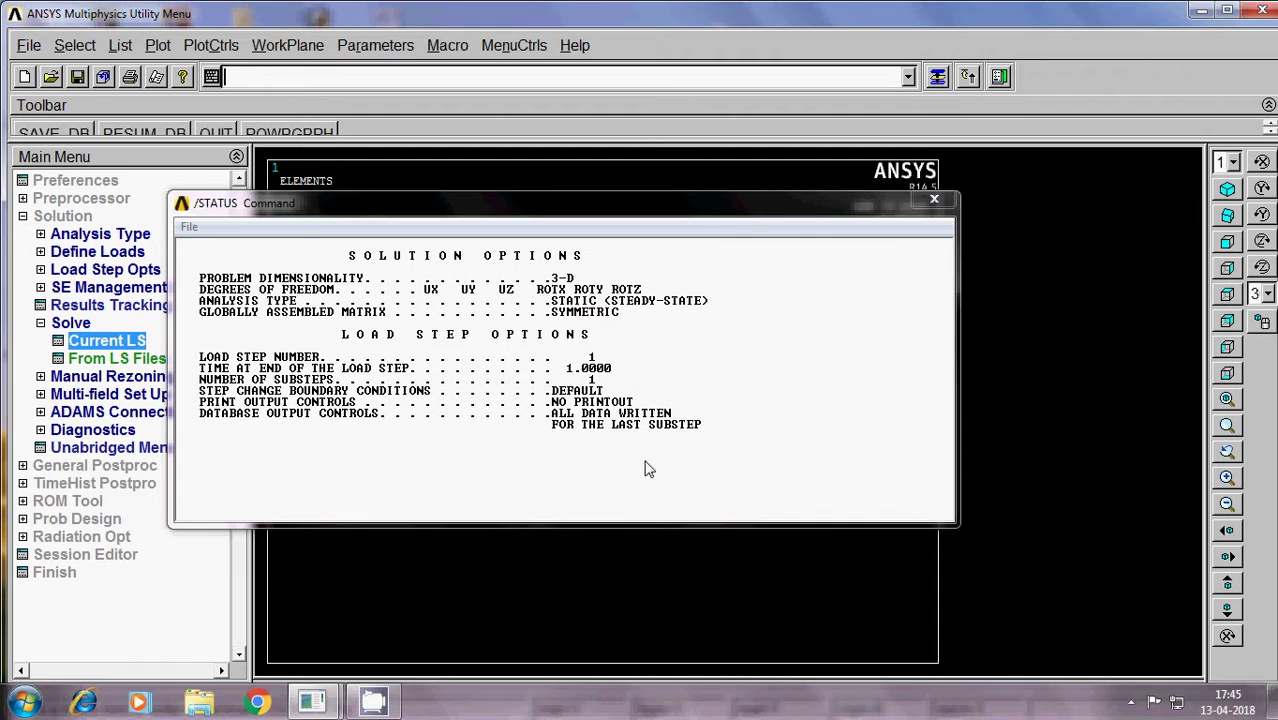